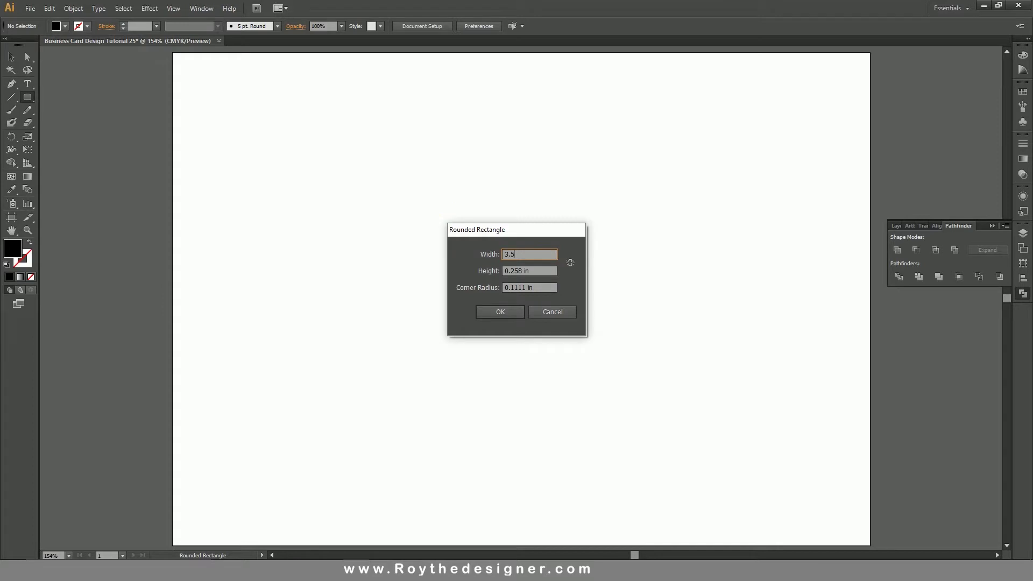
- Create a black rounded rectangle 3.5 in wide and 2 in high as the business card base
key(Tab)
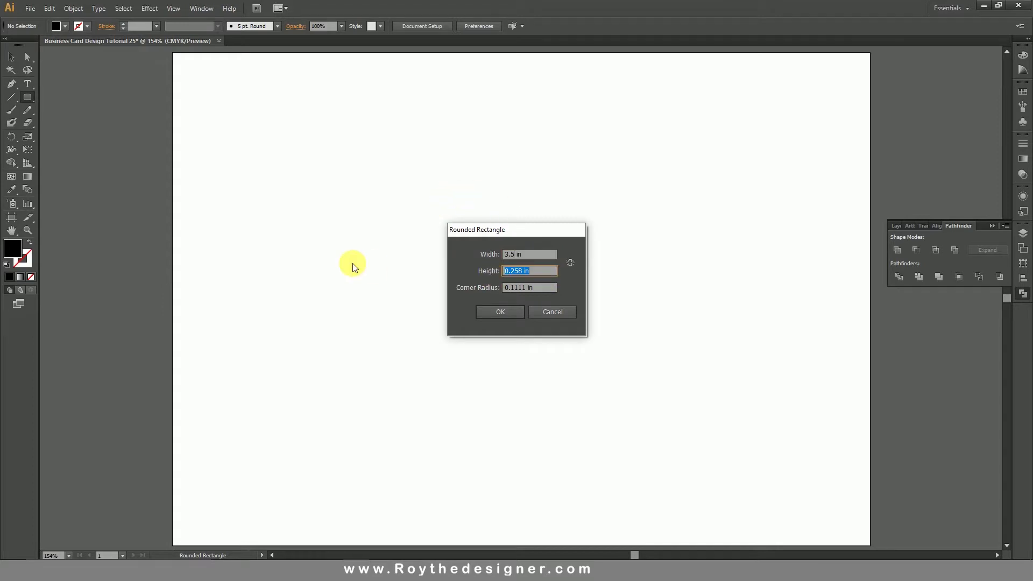
click(501, 312)
click(12, 58)
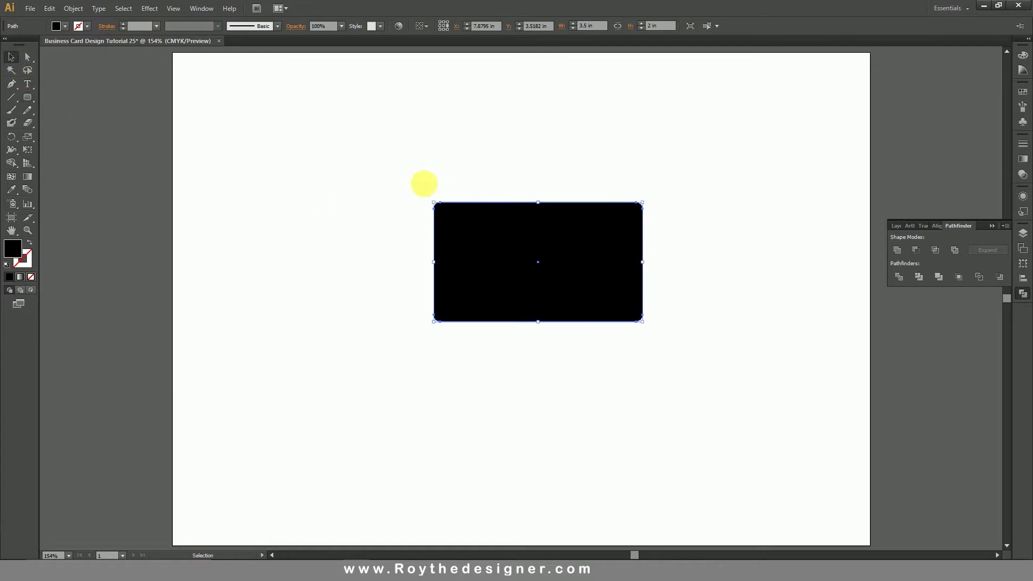
drag(407, 177, 625, 347)
click(797, 370)
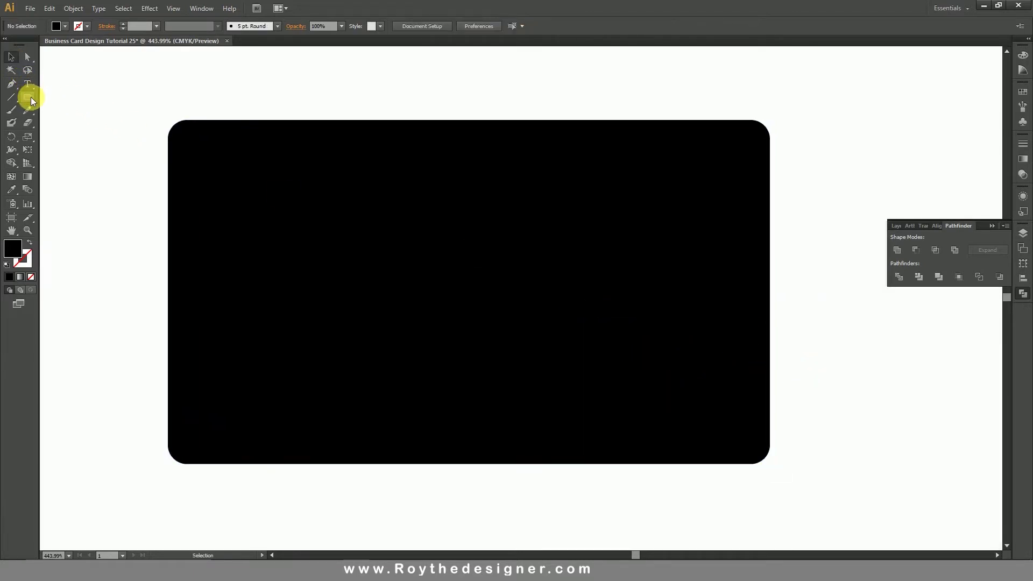
- Draw a rectangle strip about 3.65 × 0.16 in across the card's top edge, overhanging both sides
drag(31, 99, 54, 99)
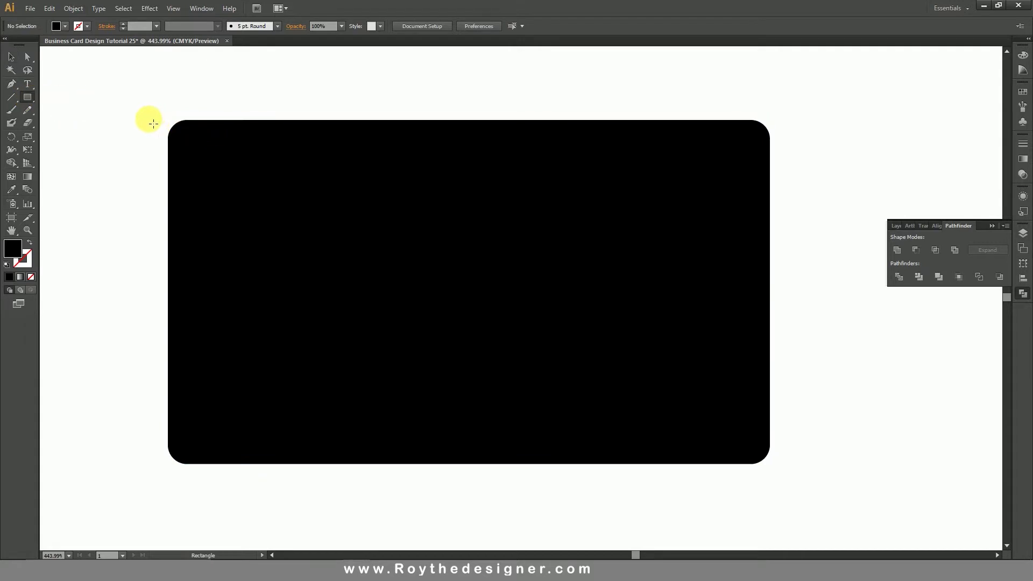
mouse_move(163, 125)
mouse_down()
mouse_move(495, 152)
mouse_move(768, 143)
mouse_move(784, 153)
mouse_up()
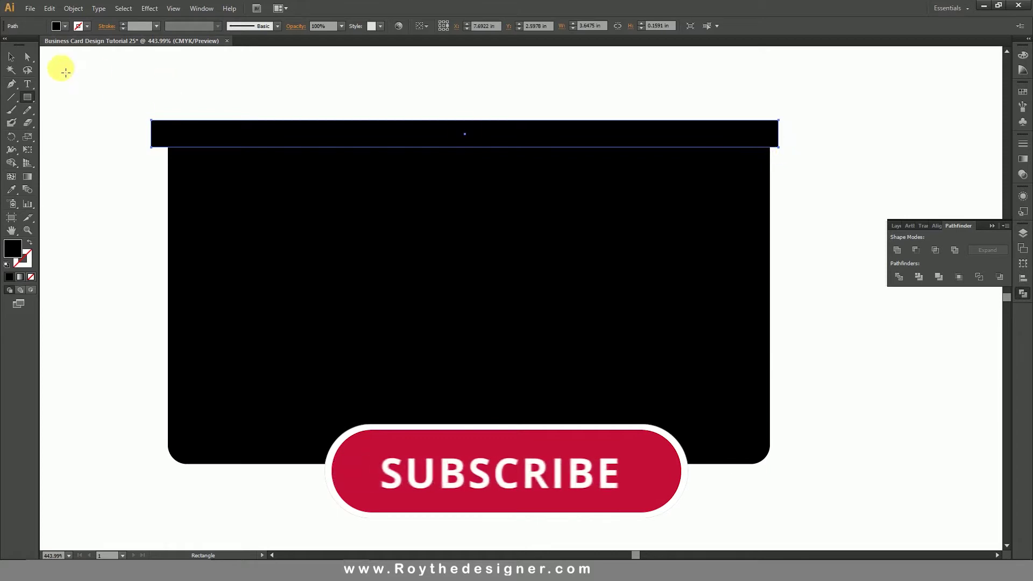
click(17, 57)
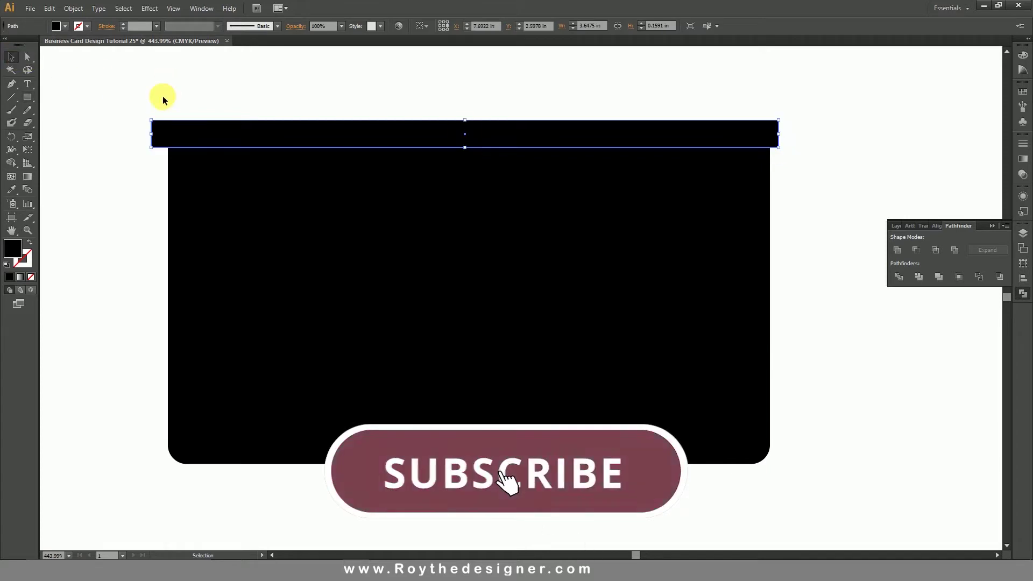
click(49, 8)
click(64, 72)
key(ctrl+z)
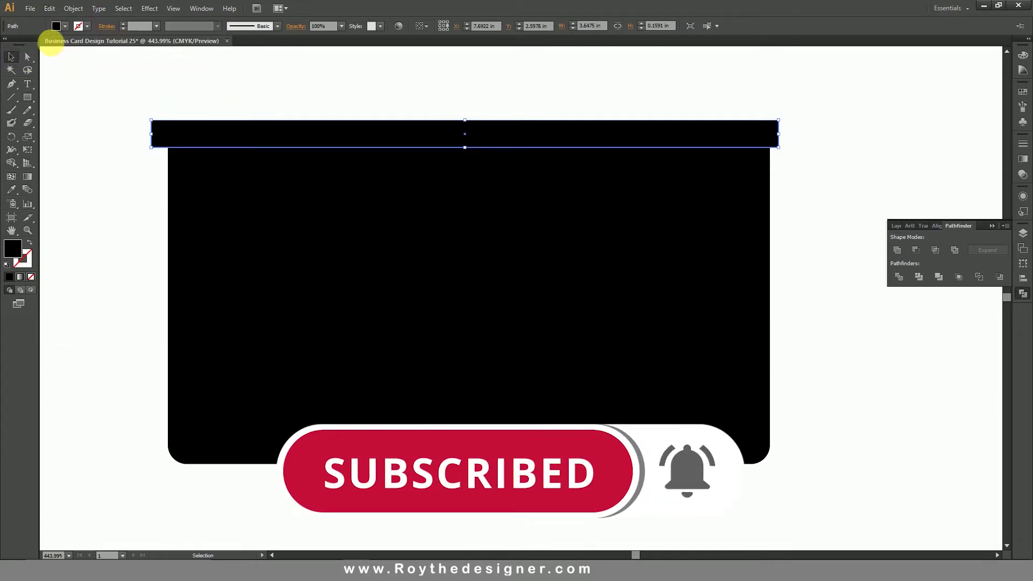
- Duplicate the strip in front of itself and move the copy down to align with the card's bottom edge
click(46, 8)
click(64, 60)
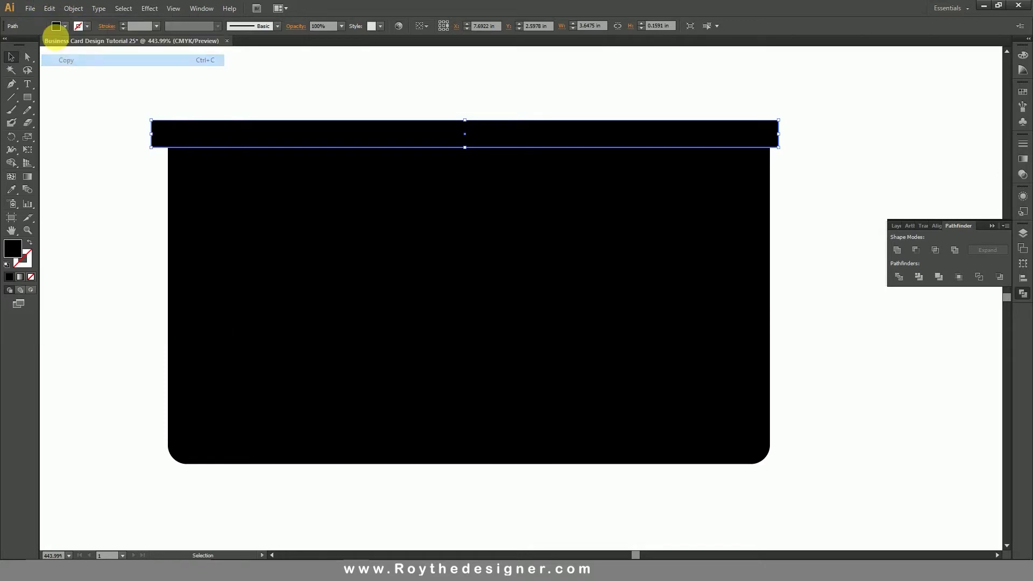
click(48, 8)
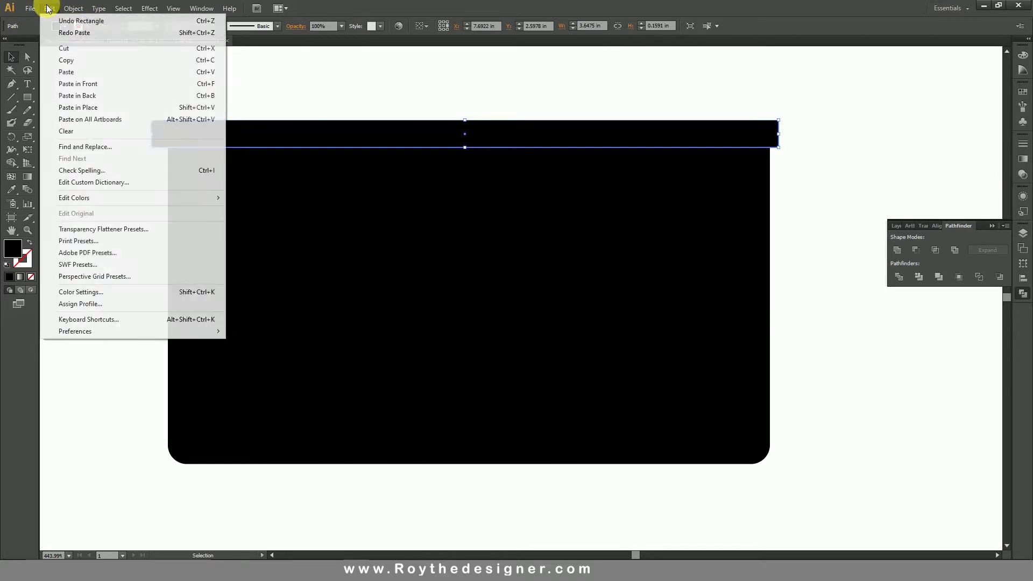
click(89, 85)
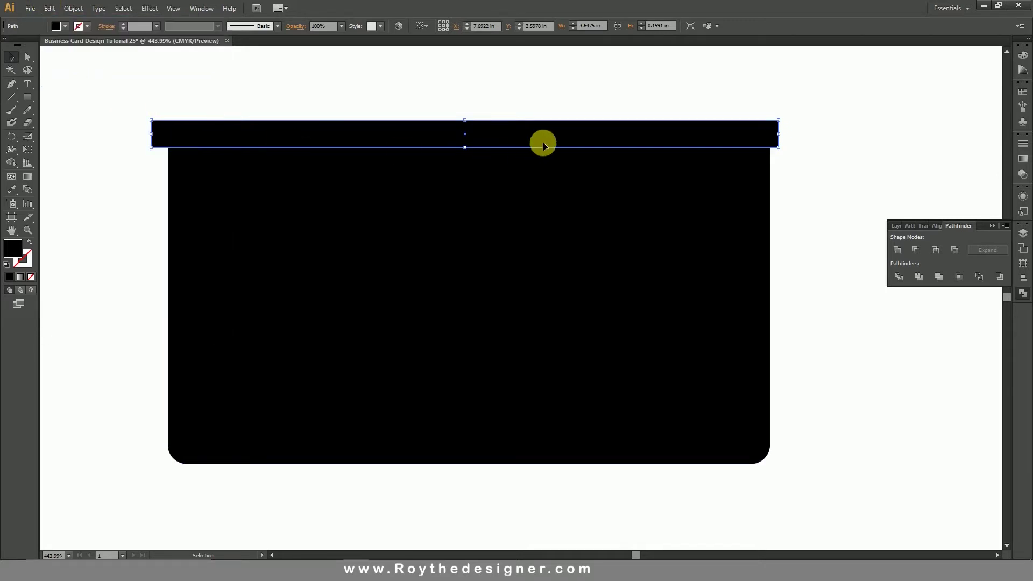
drag(569, 138, 558, 455)
- Divide the card with the two strips using Pathfinder Divide and ungroup the resulting pieces
drag(768, 506, 644, 99)
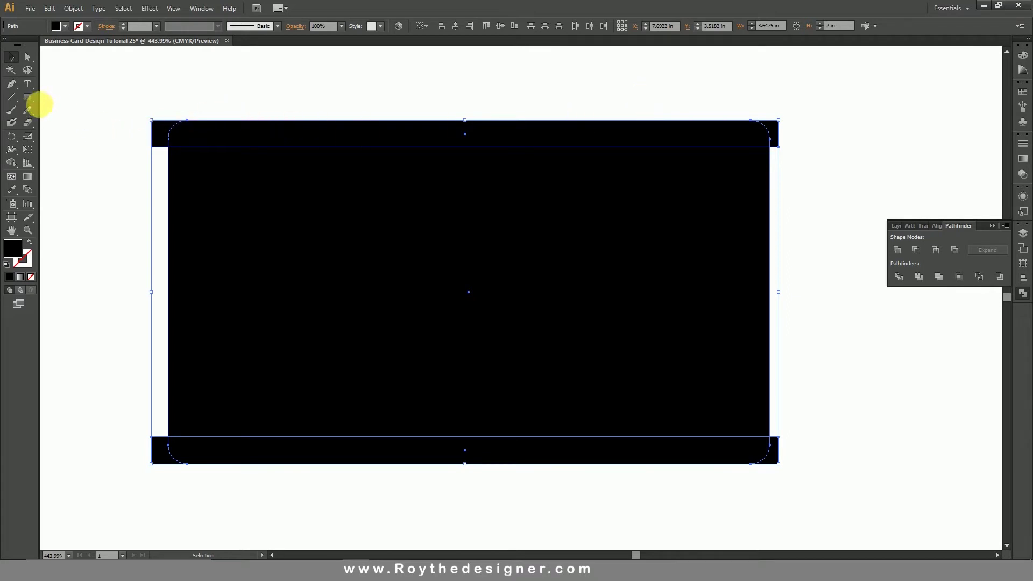
click(897, 277)
right_click(640, 213)
click(673, 273)
- Delete the leftover corner pieces that stick out beyond the card's right and left sides
drag(813, 108, 793, 402)
drag(778, 469, 780, 471)
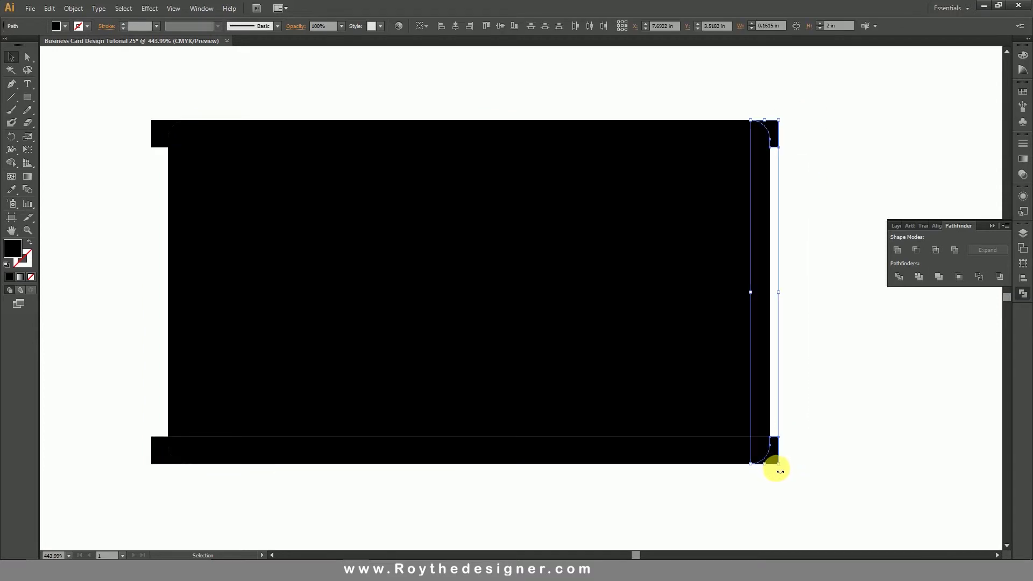
key(Delete)
drag(99, 84, 157, 471)
key(Delete)
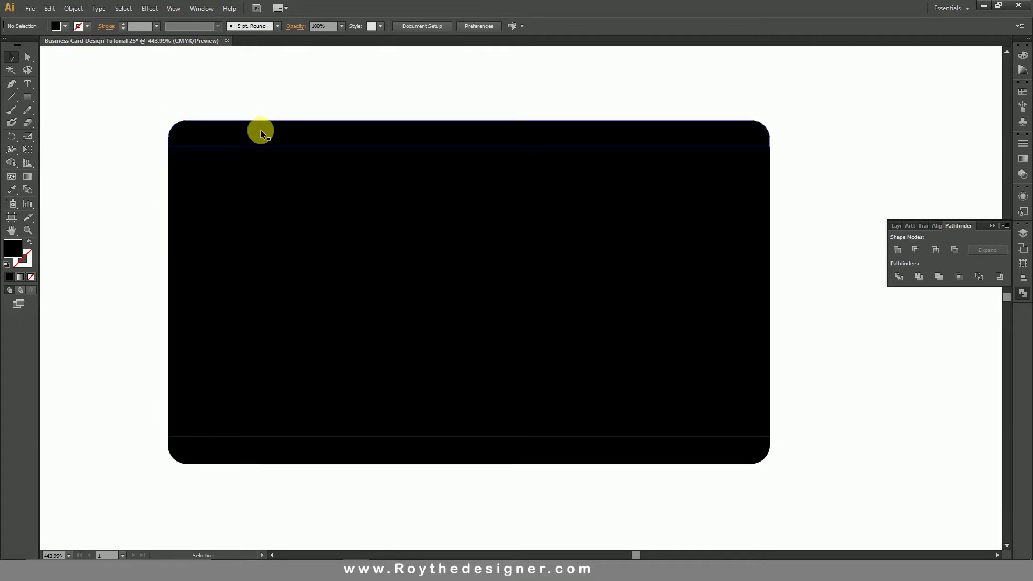
drag(261, 133, 256, 99)
key(ctrl+z)
click(165, 105)
- Fill the card's top and bottom strips with CMYK cyan: C 100, M 0, Y 0, K 0
click(237, 138)
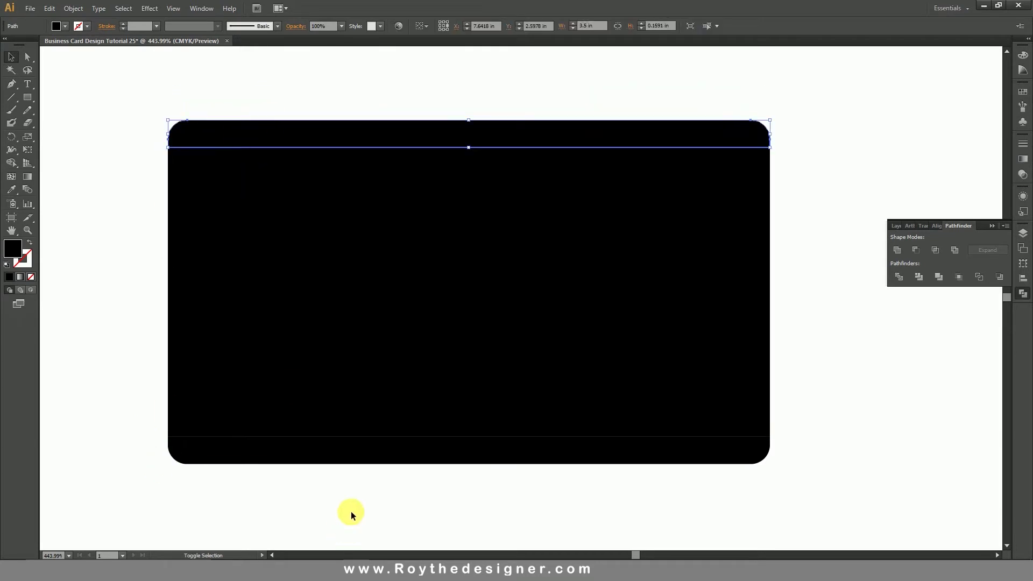
shift+click(354, 460)
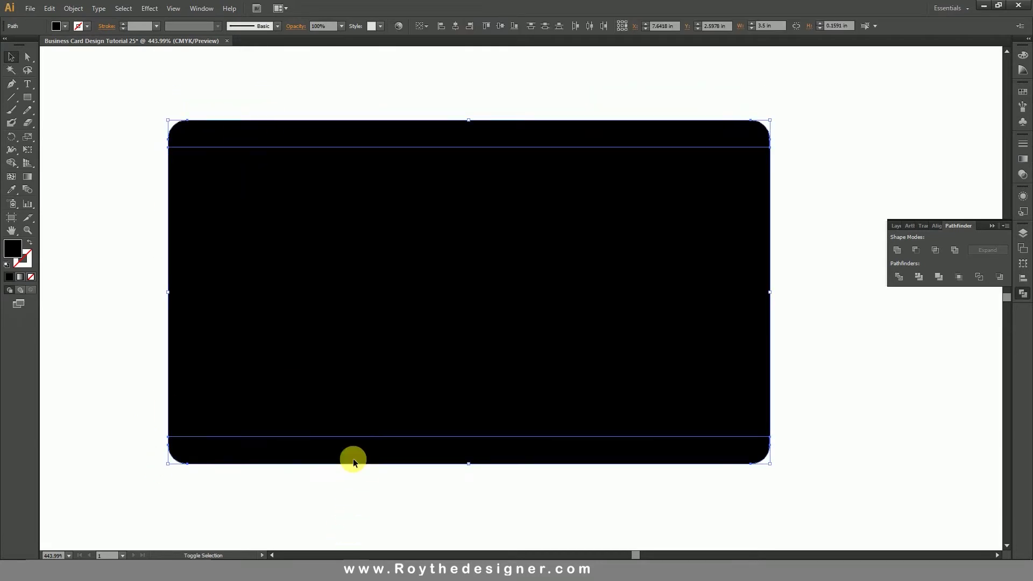
click(1022, 59)
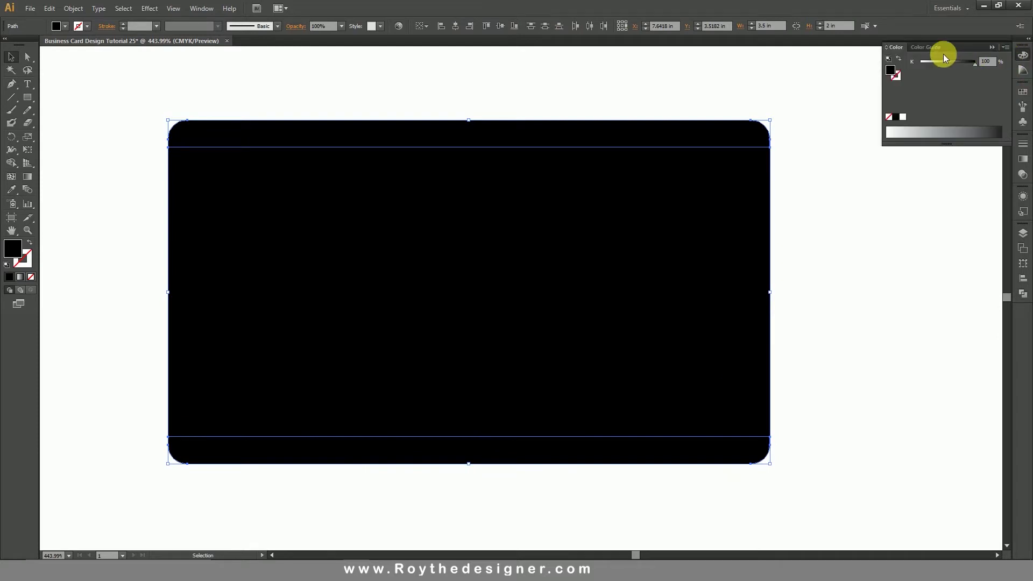
click(1005, 50)
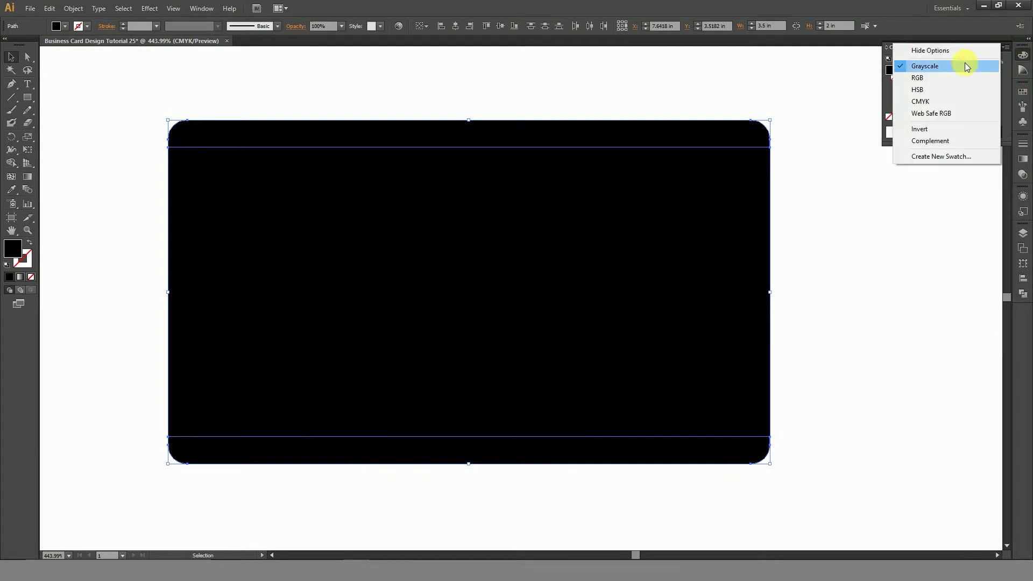
click(930, 101)
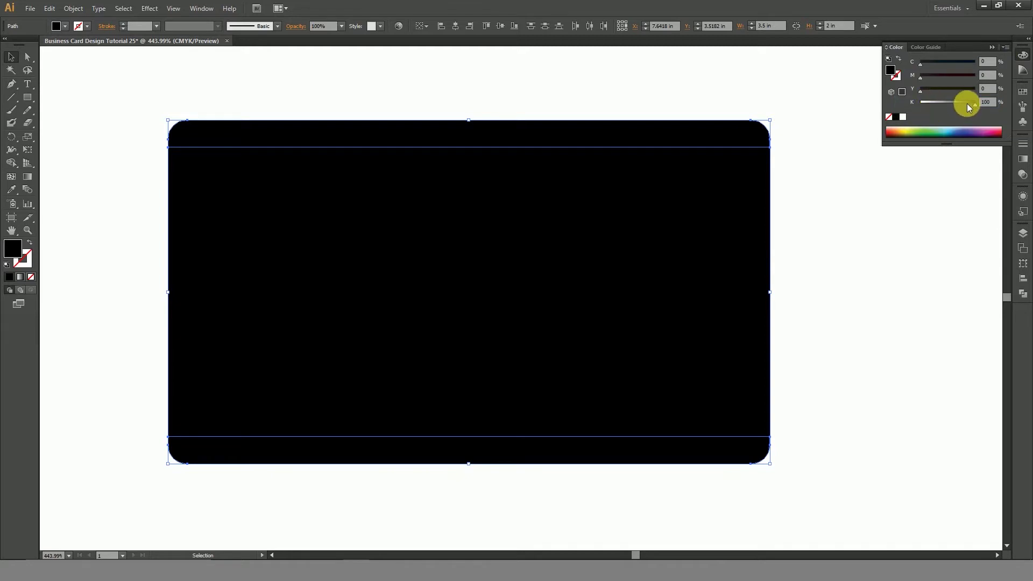
drag(973, 104, 888, 86)
drag(921, 64, 1020, 64)
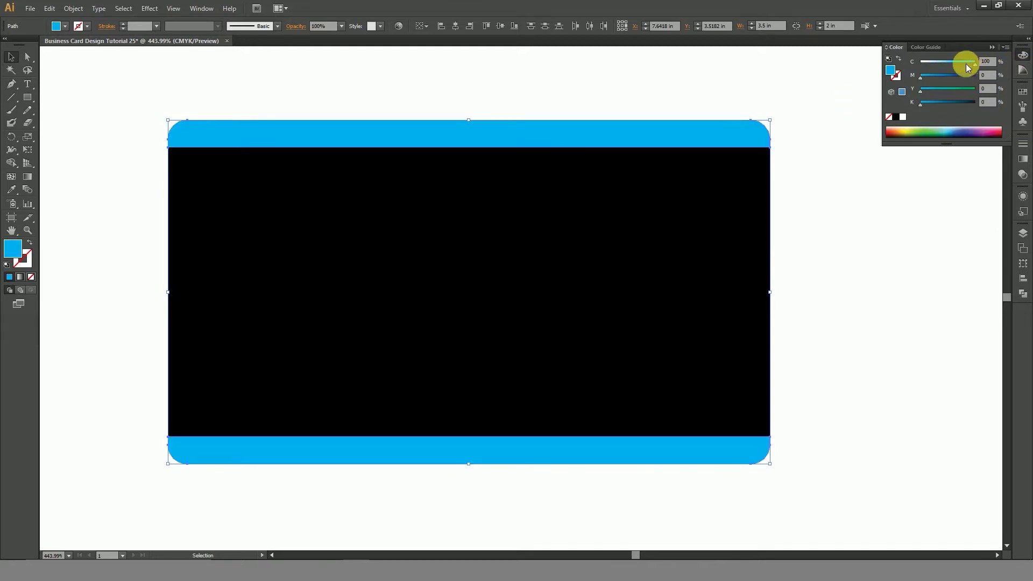
click(846, 246)
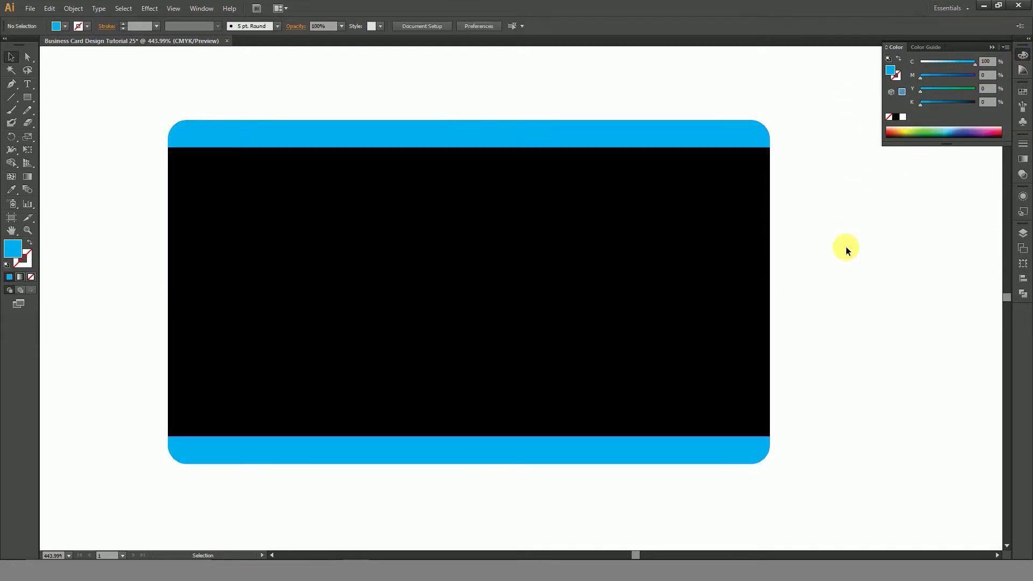
- Draw a thin rounded bar about 1.79 × 0.06 in over the card's upper left edge and place a copy below it
drag(28, 101, 72, 113)
drag(100, 173, 412, 187)
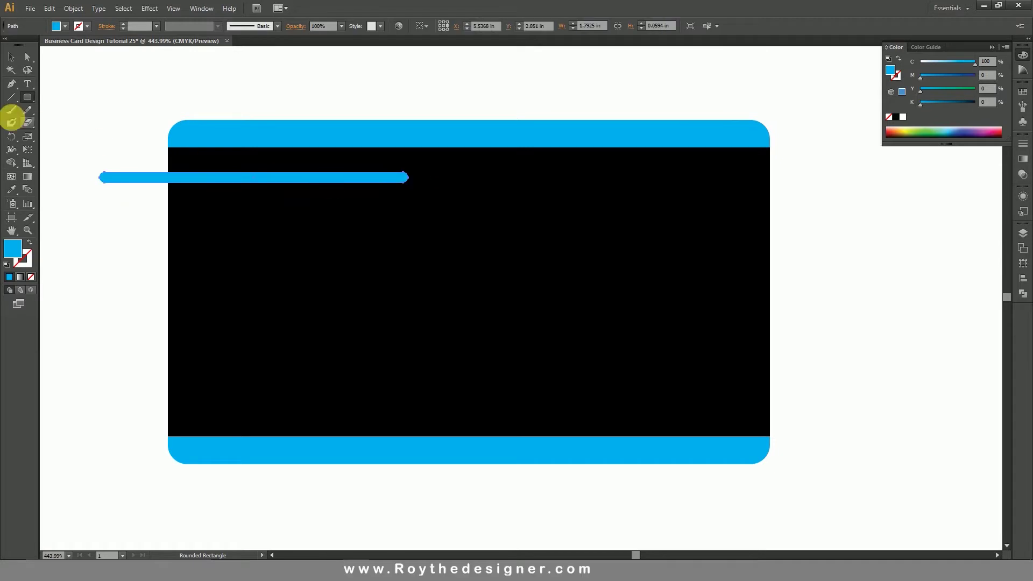
click(49, 8)
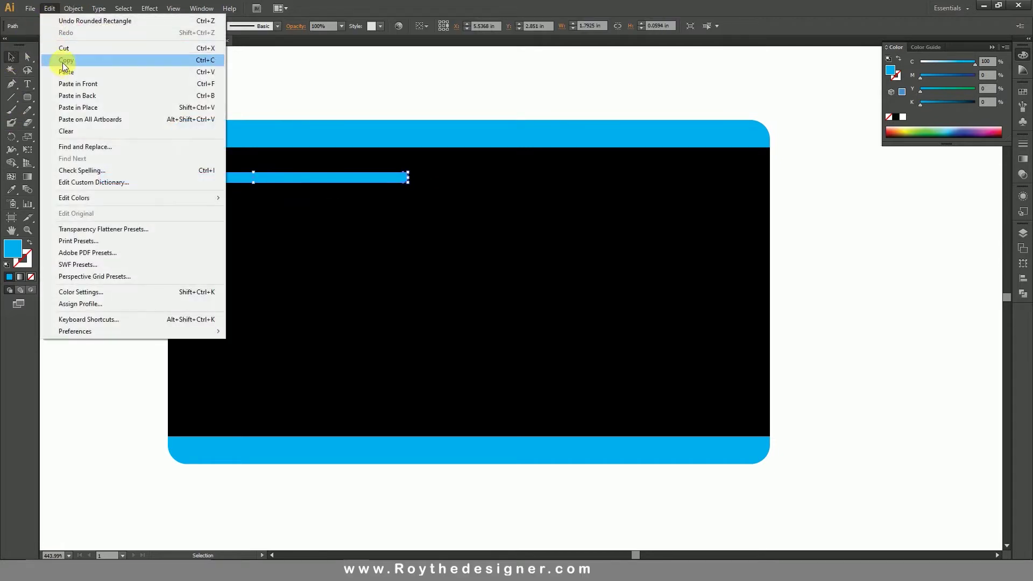
click(65, 60)
click(49, 8)
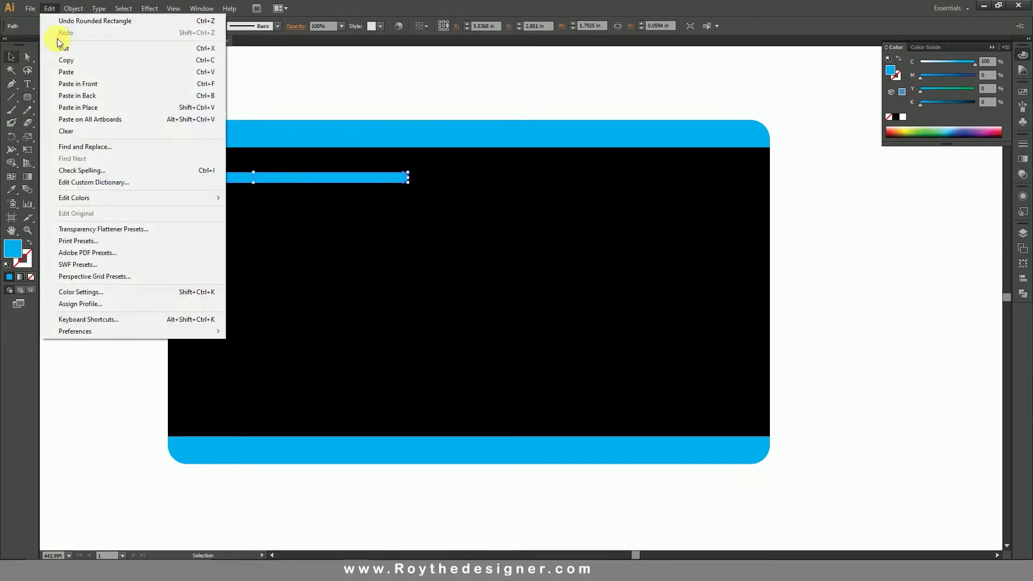
click(78, 84)
drag(314, 175, 300, 243)
click(138, 101)
- Draw a thicker rounded bar about 2.47 × 0.16 in between the two thin bars and distribute all three by vertical center
click(28, 97)
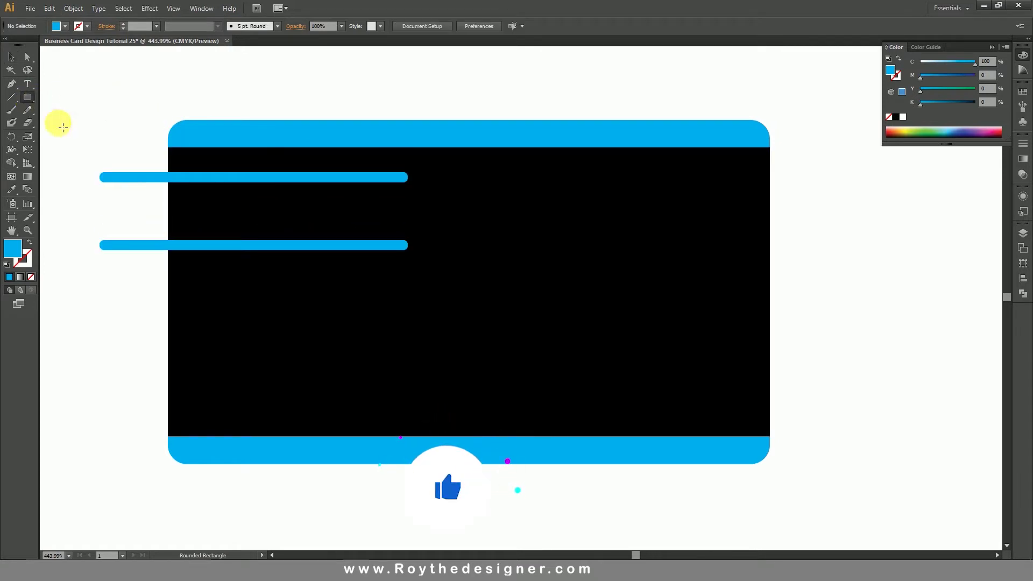
drag(83, 198, 511, 232)
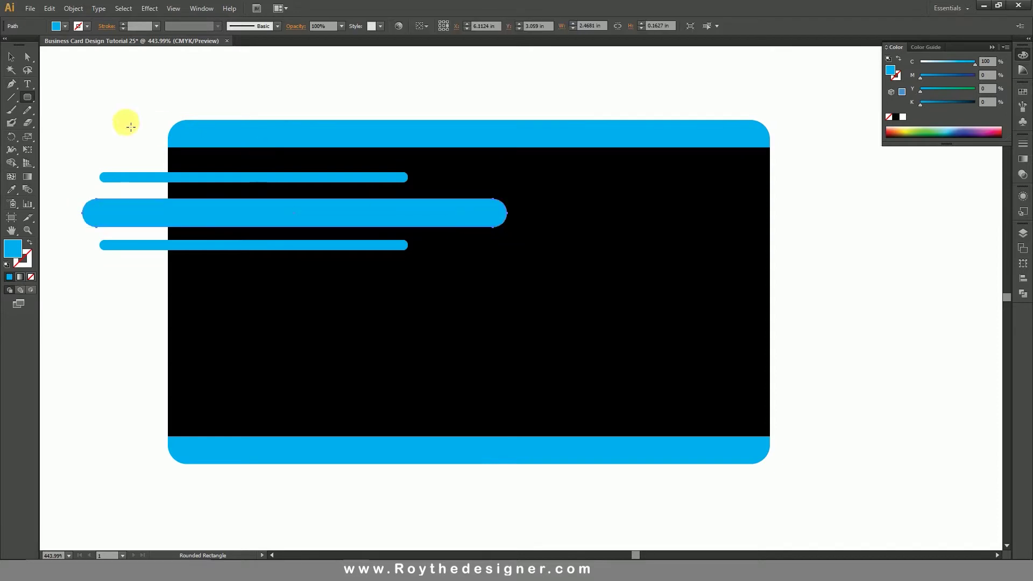
click(11, 60)
drag(102, 97, 153, 266)
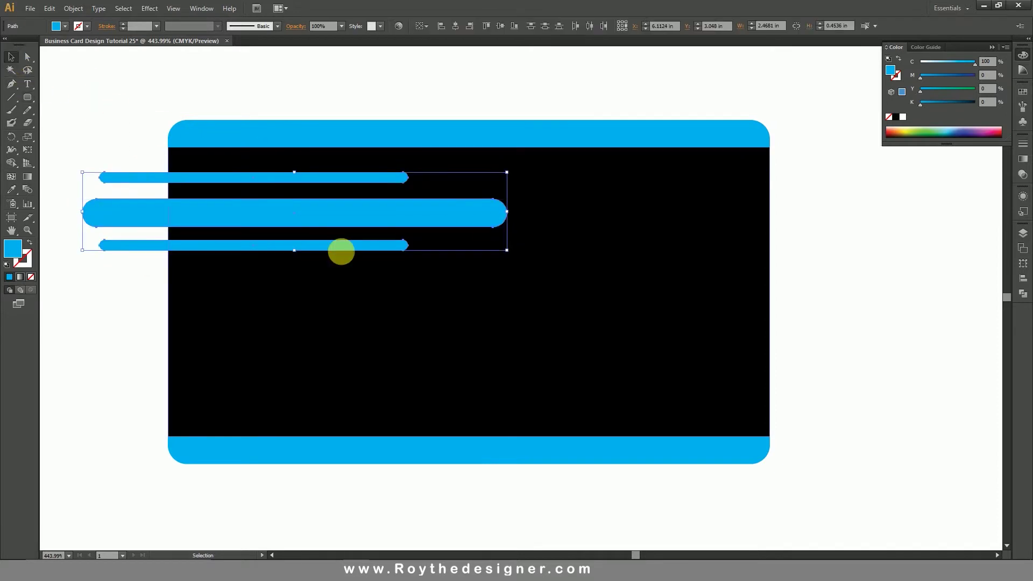
click(1024, 279)
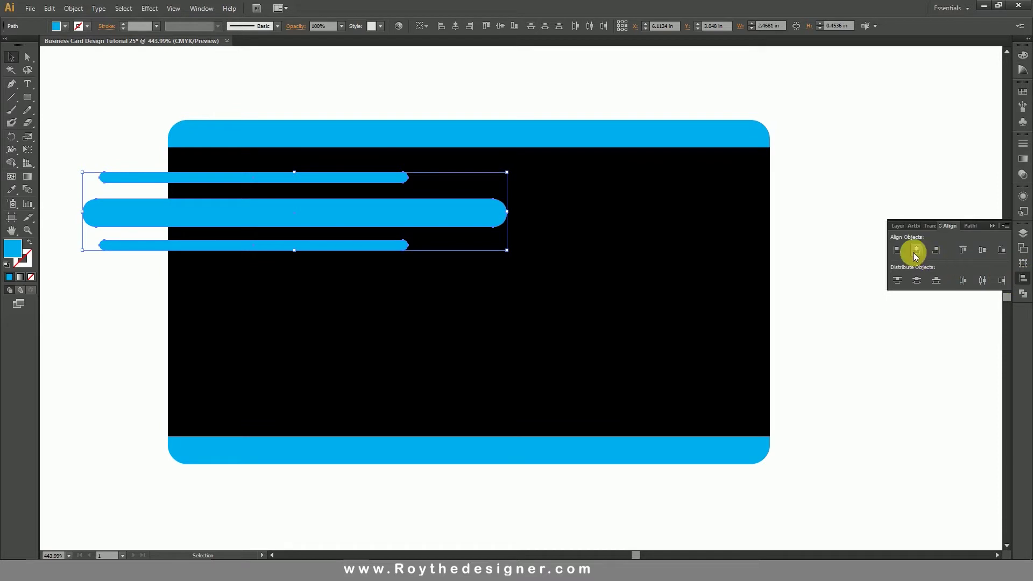
click(916, 279)
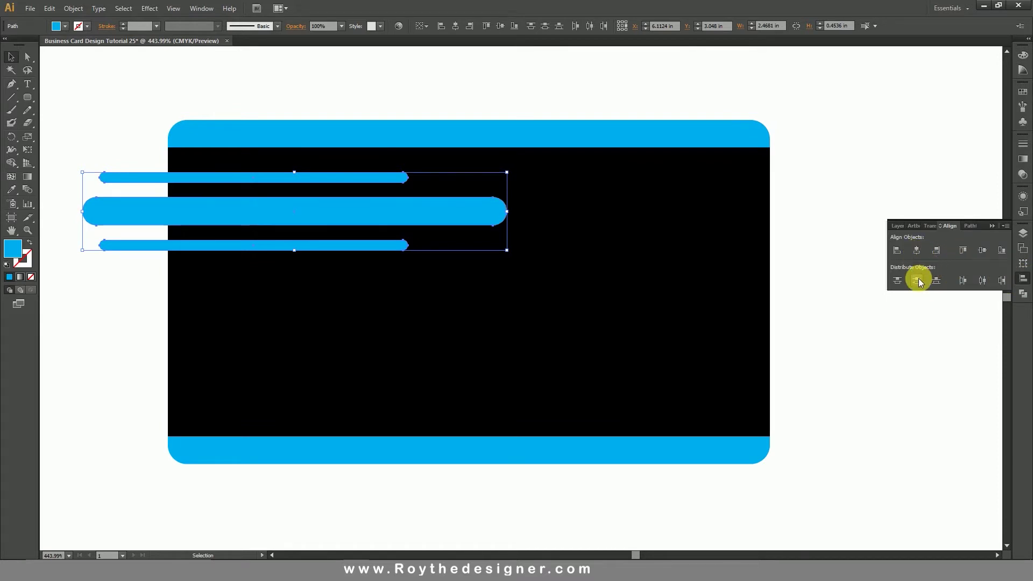
- Trim off the three bars' ends that overhang the card's left edge with the Shape Builder
drag(100, 148, 197, 297)
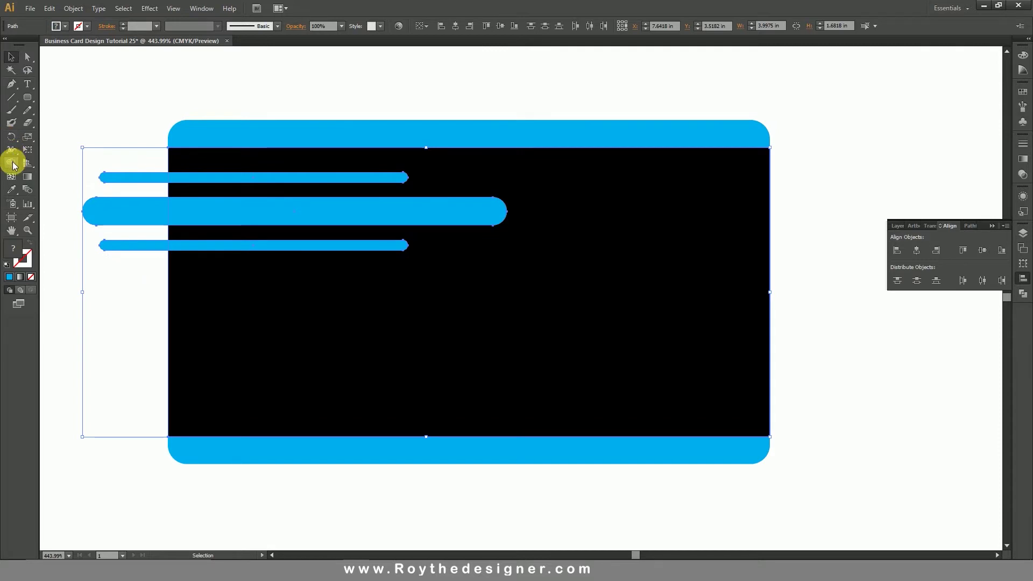
click(12, 162)
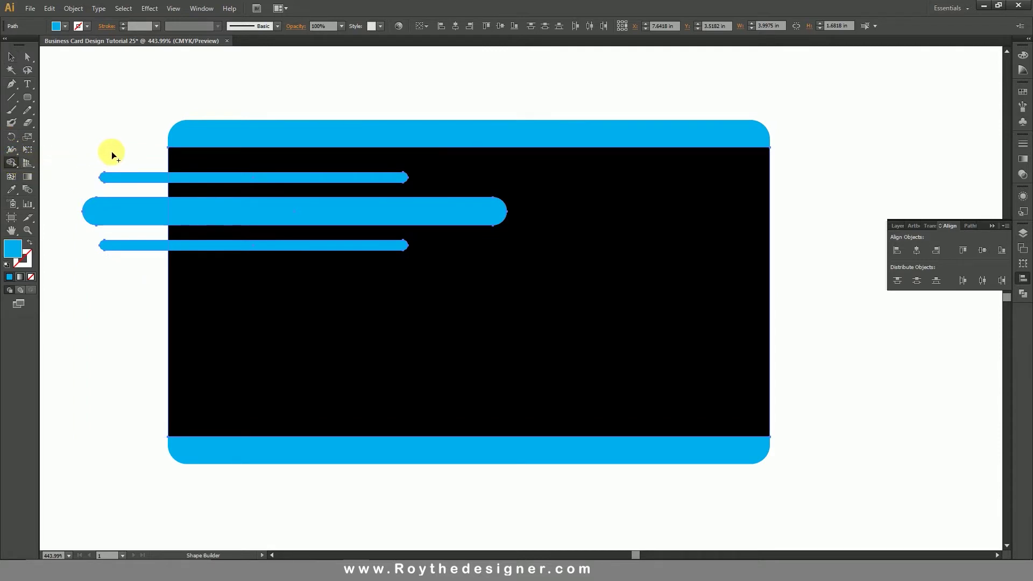
drag(131, 155, 144, 273)
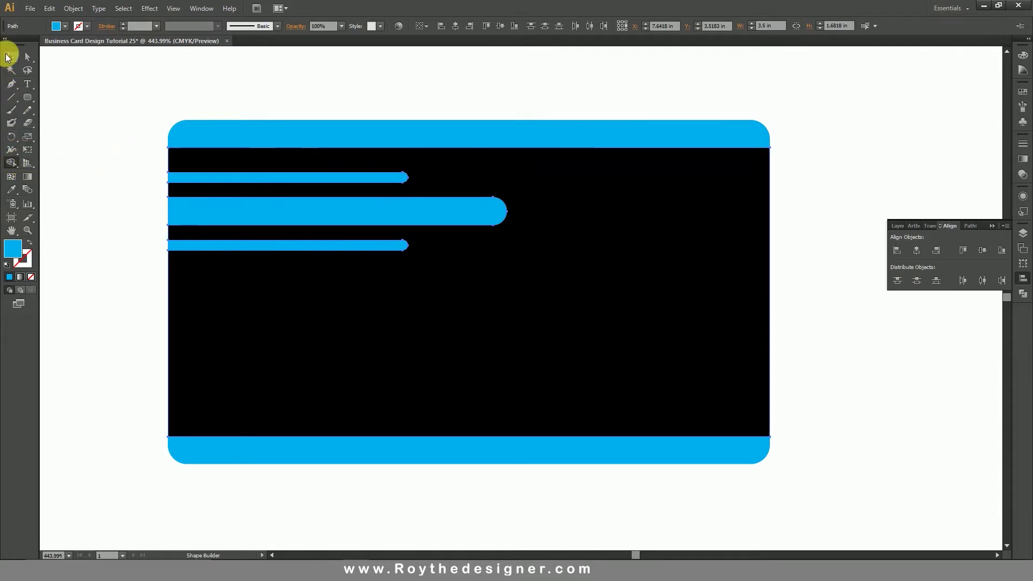
click(7, 58)
click(296, 221)
shift+click(358, 180)
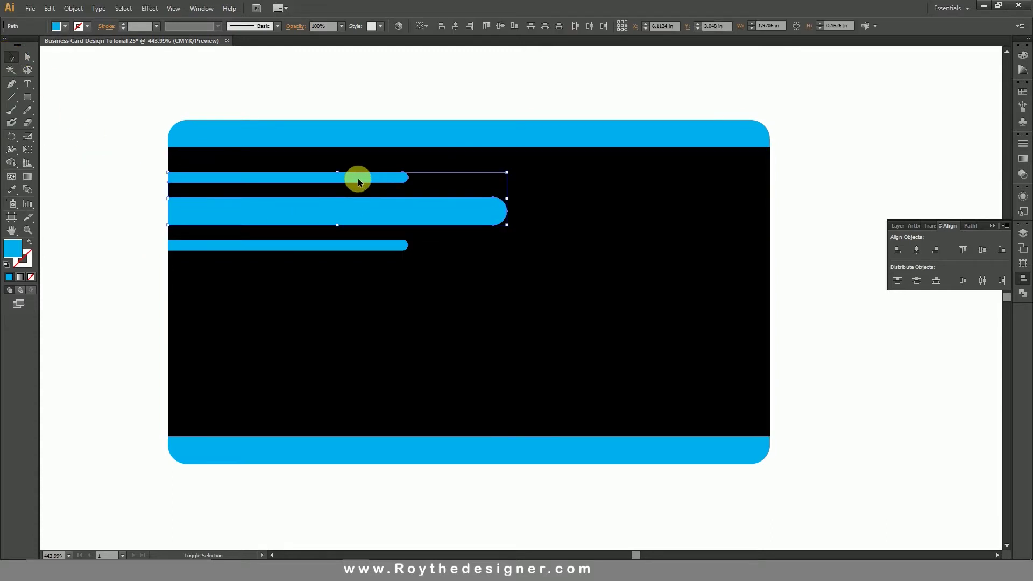
shift+click(353, 246)
click(832, 290)
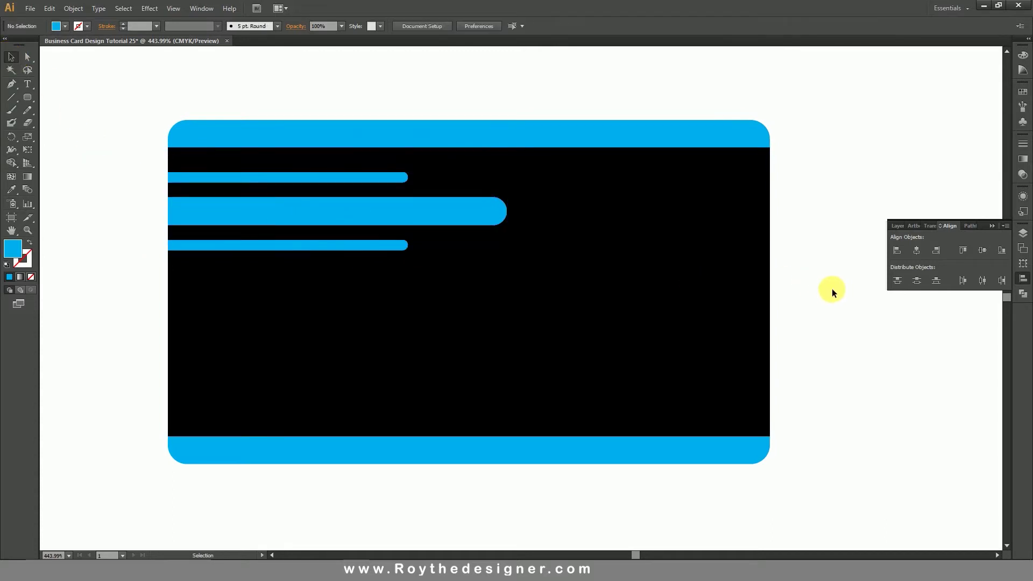
- Select all of the card artwork, including the edge strips and rounded bars, and copy it
ctrl+alt+click(505, 292)
drag(546, 287, 506, 238)
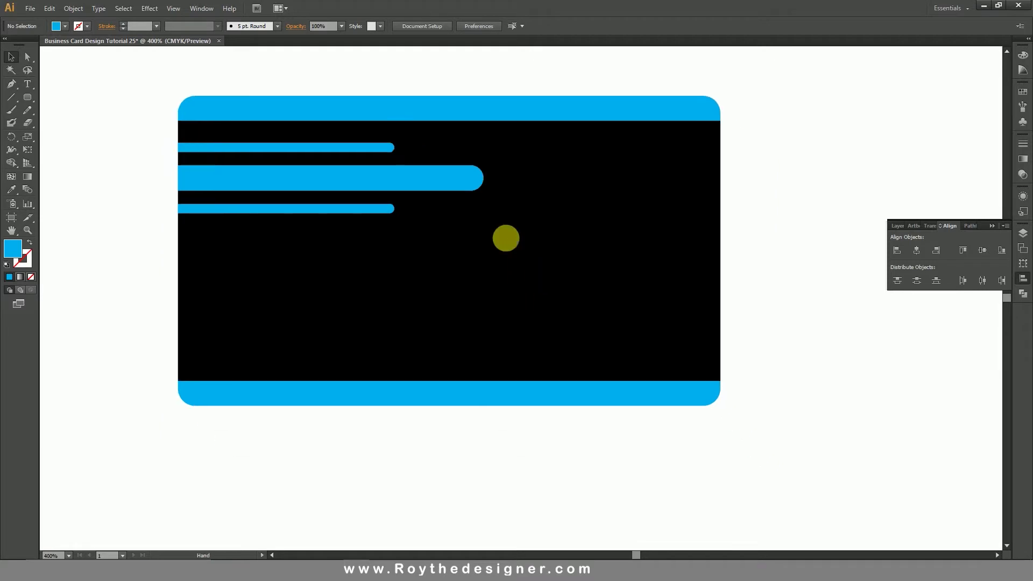
ctrl+alt+click(551, 285)
drag(734, 435, 308, 166)
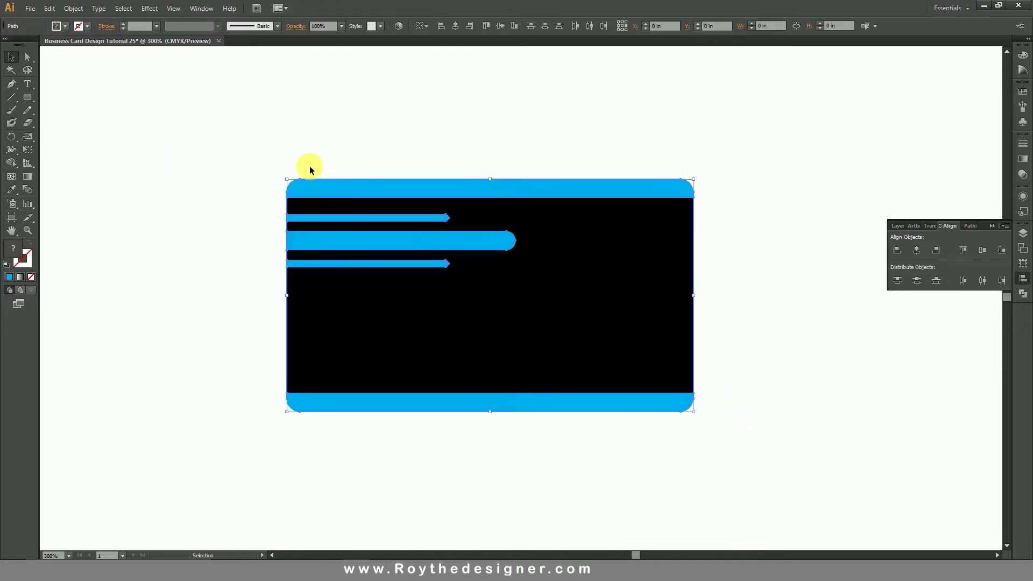
click(251, 153)
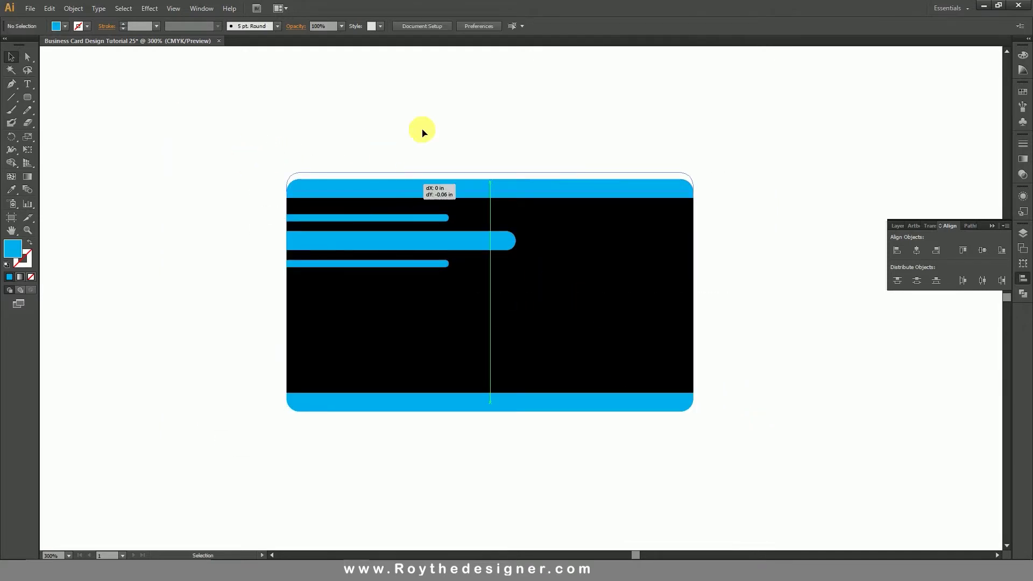
drag(250, 166, 721, 464)
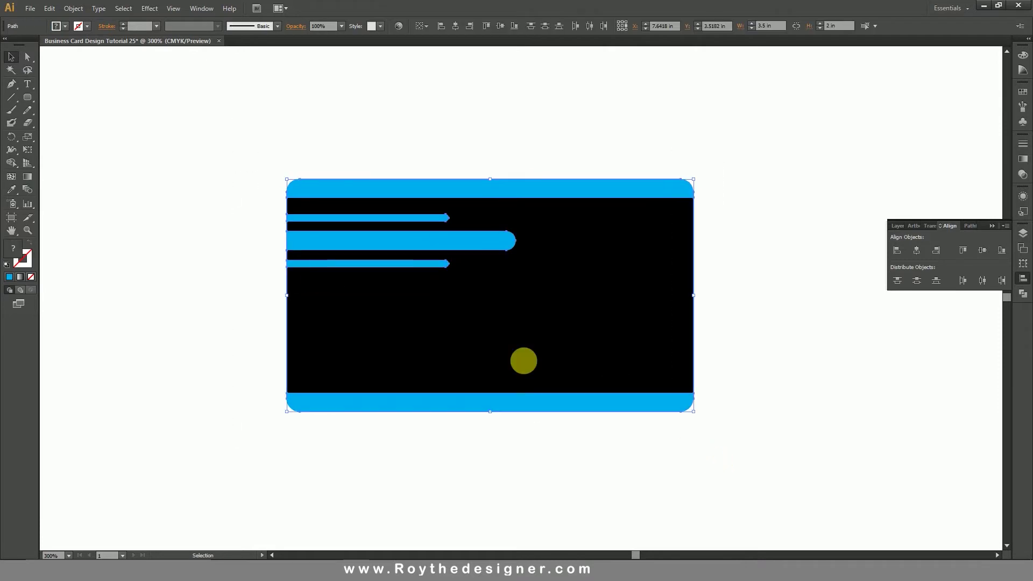
click(73, 8)
mouse_move(50, 8)
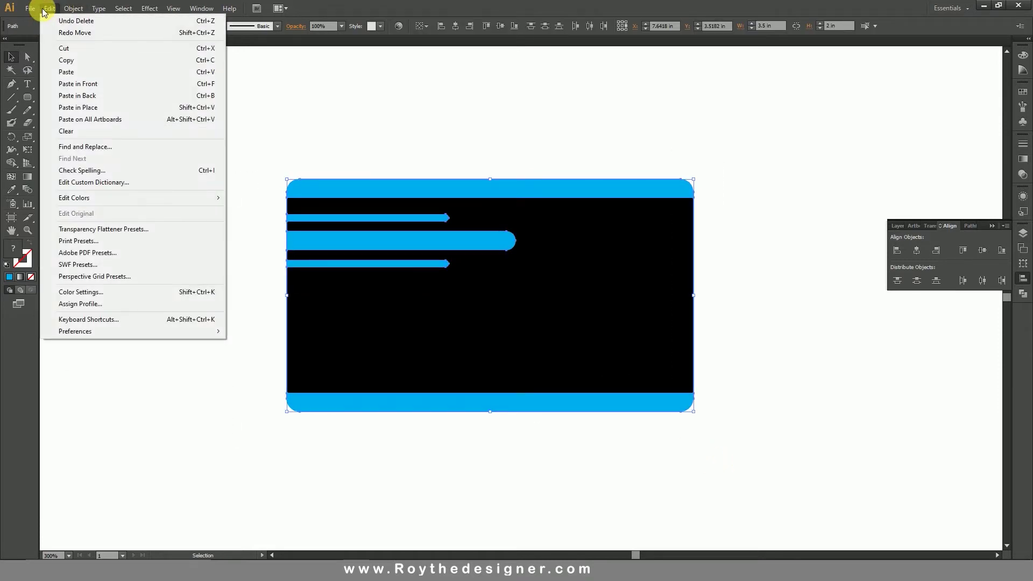
click(67, 64)
- Paste the copied card in front and move the duplicate straight down so it sits below the original
click(49, 8)
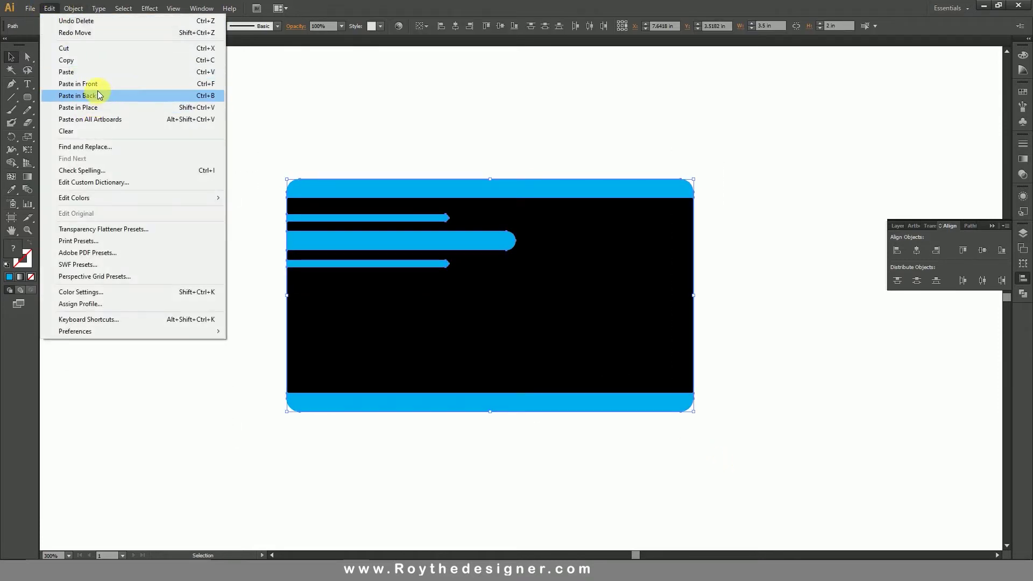
click(96, 84)
drag(579, 228, 557, 497)
drag(602, 492, 583, 383)
scroll(535, 291, down, 1)
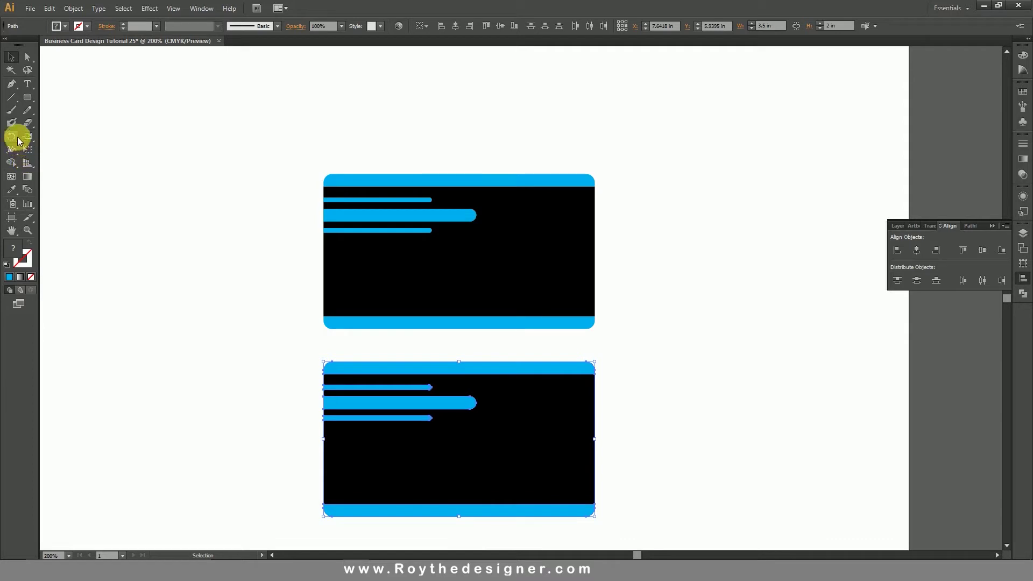
- Rotate the lower card by 180° with the Rotate tool, then deselect it
click(16, 138)
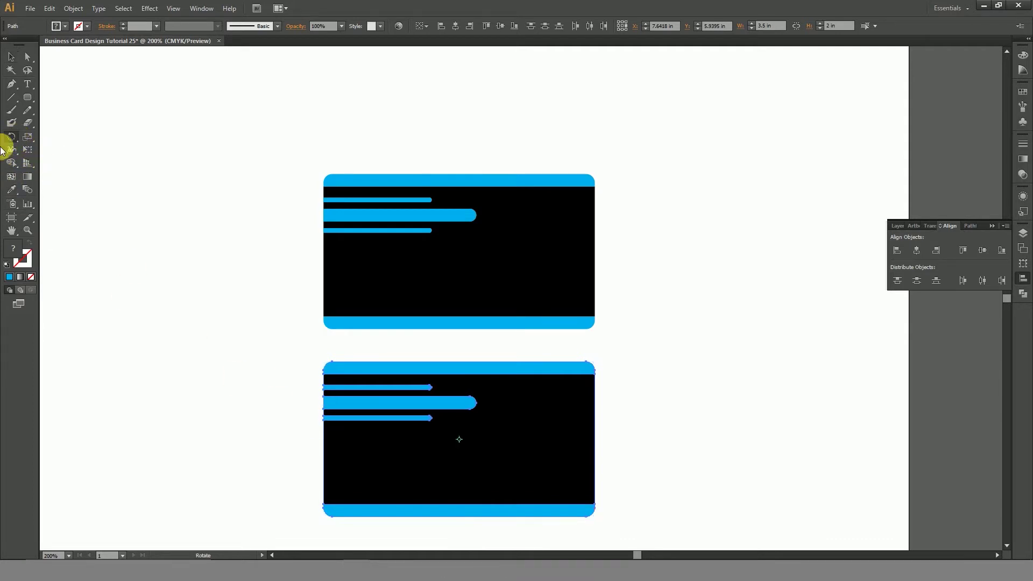
double_click(11, 137)
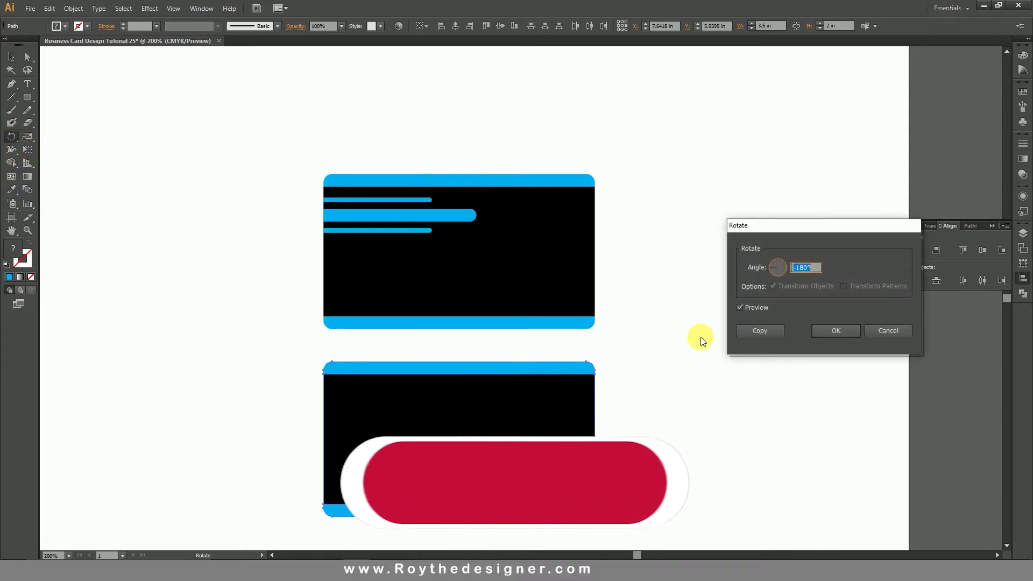
click(753, 309)
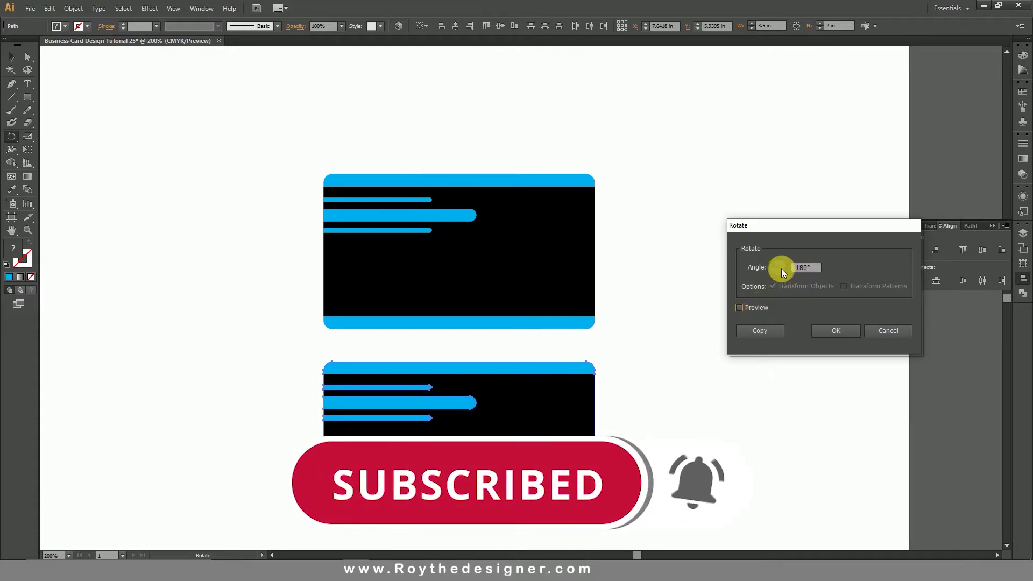
drag(783, 269, 780, 265)
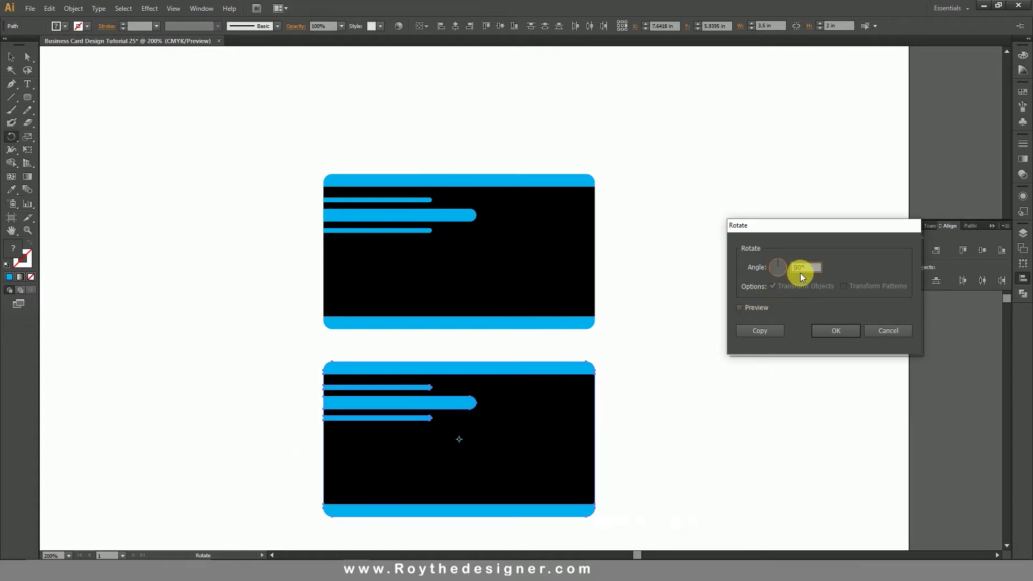
click(756, 308)
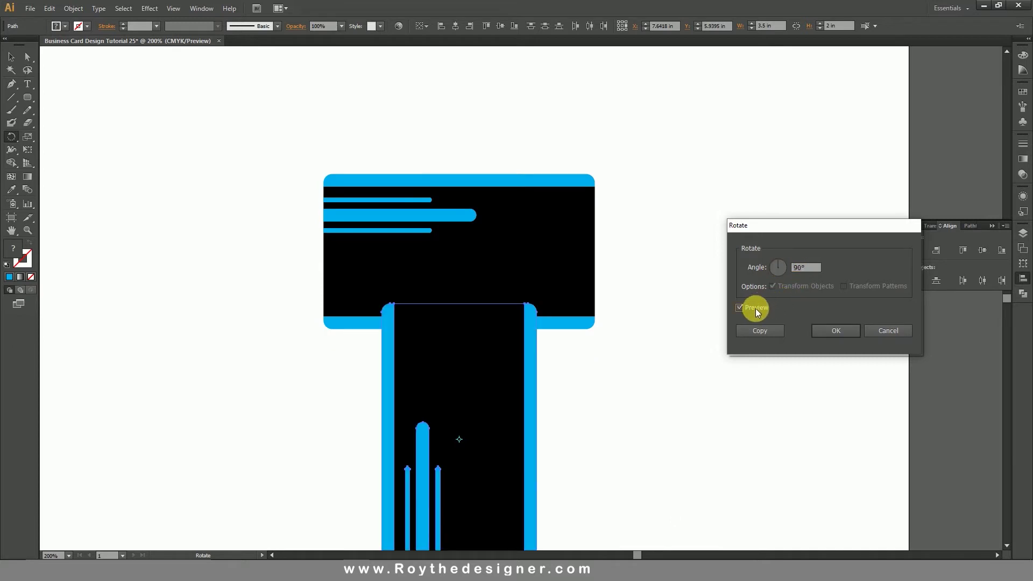
click(755, 308)
click(807, 269)
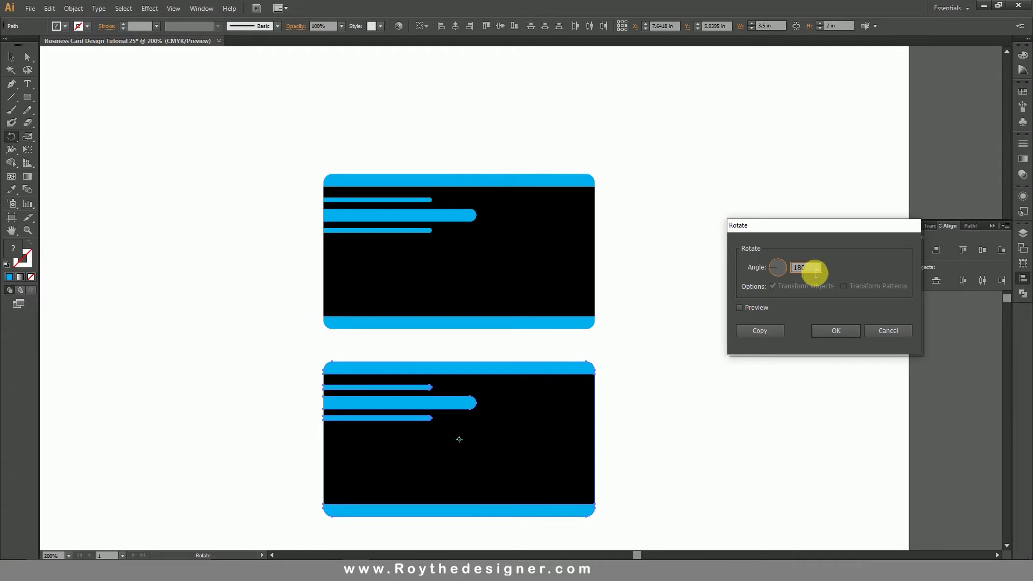
click(749, 310)
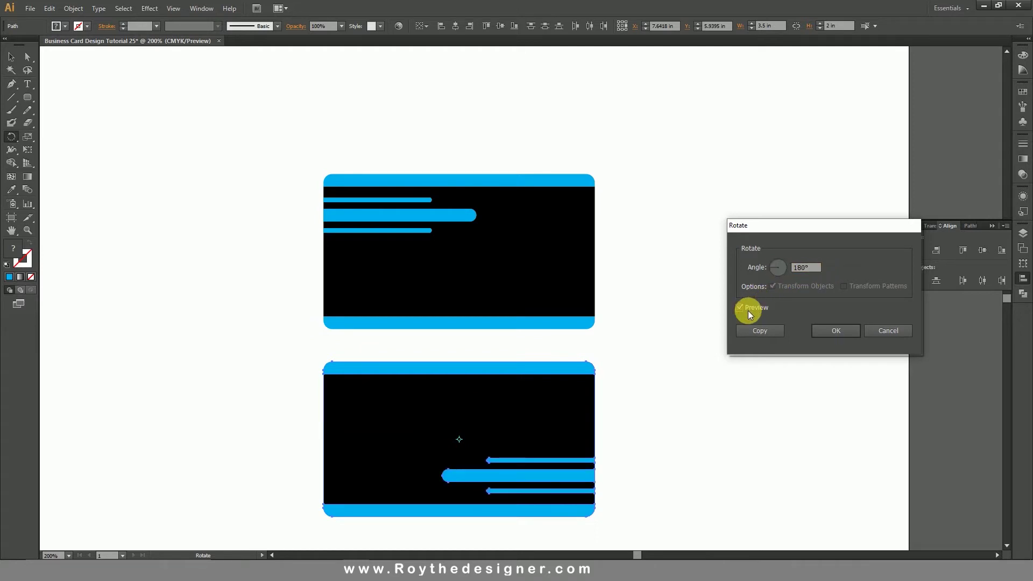
click(836, 331)
click(202, 221)
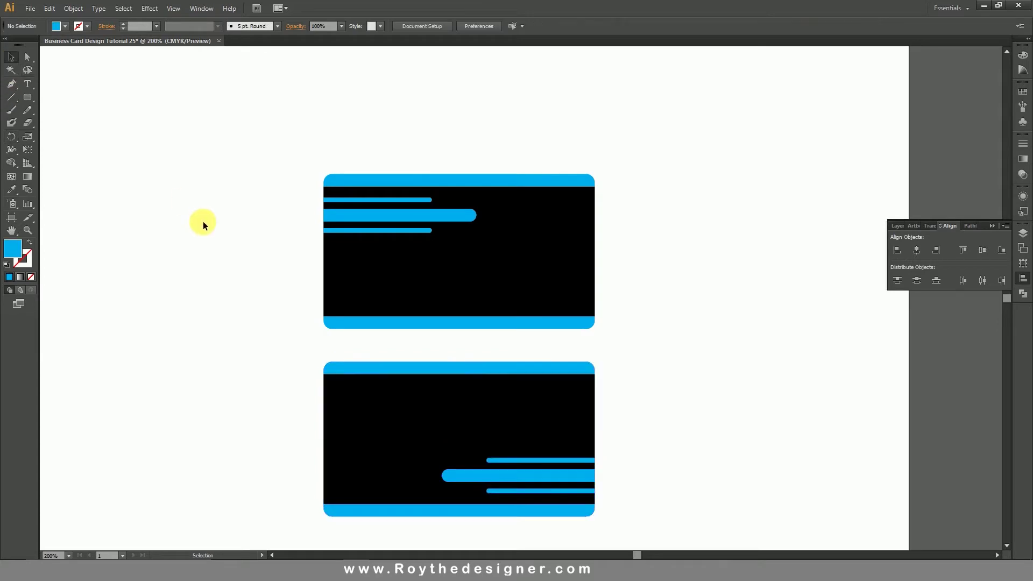
- Open the Illustrator document "Supporting file" from the Business Card Design tutorial folder
scroll(618, 362, down, 1)
click(33, 8)
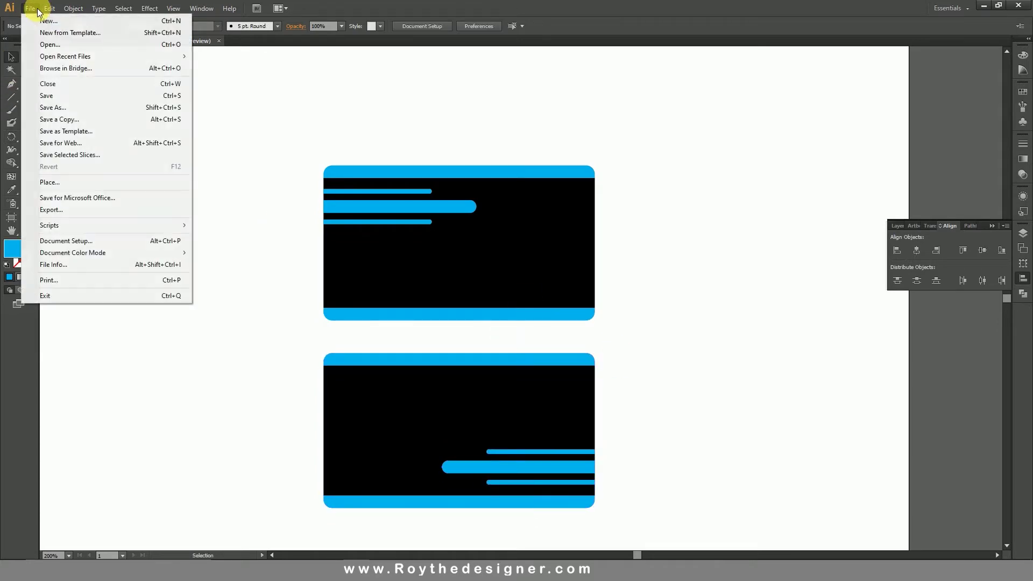
click(61, 44)
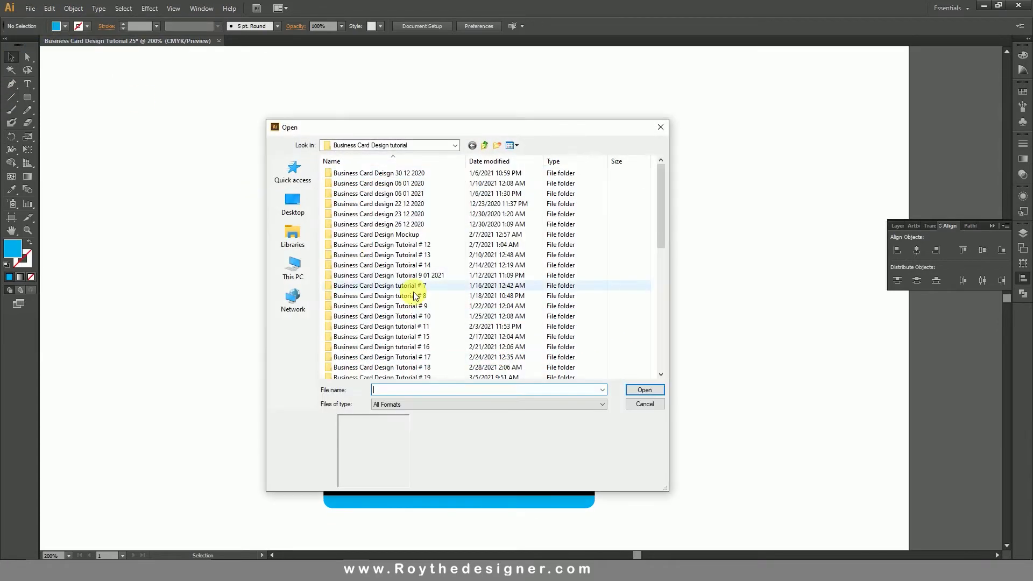
drag(661, 199, 660, 323)
click(427, 370)
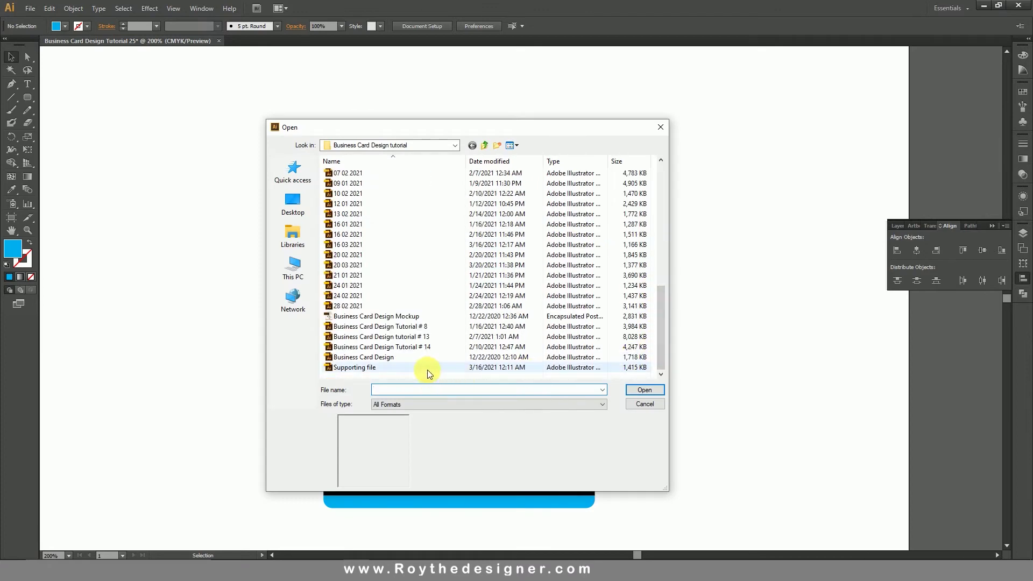
double_click(427, 370)
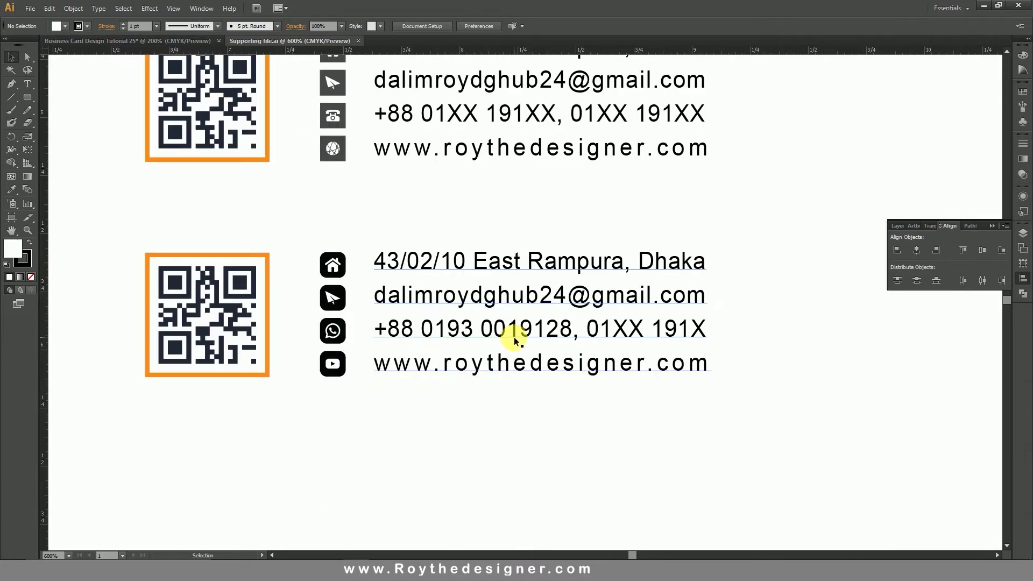
- Copy the lower QR code and contact details block together with the blue and grey T logo and its text
drag(486, 430, 188, 228)
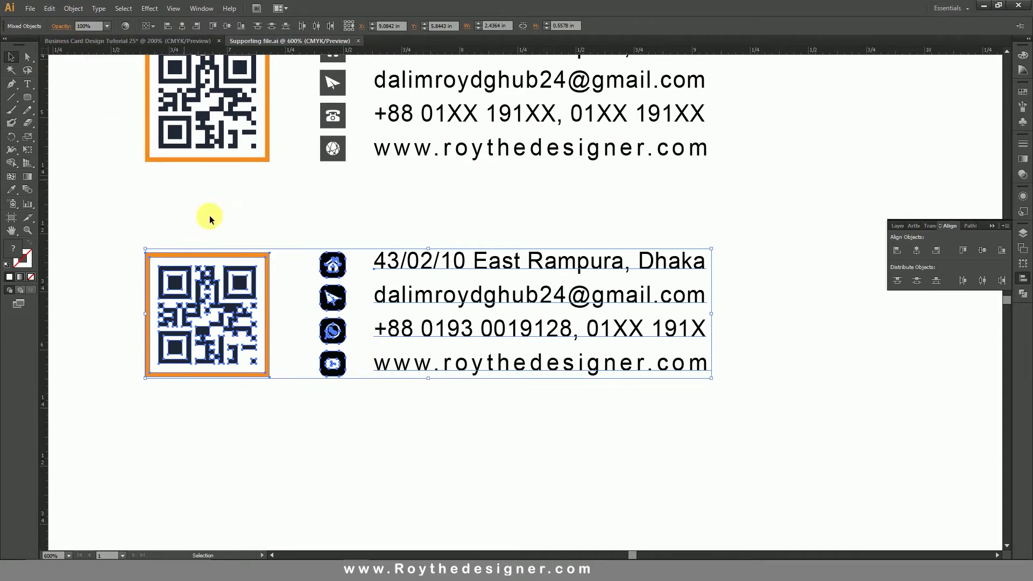
scroll(480, 341, down, 3)
drag(375, 430, 274, 262)
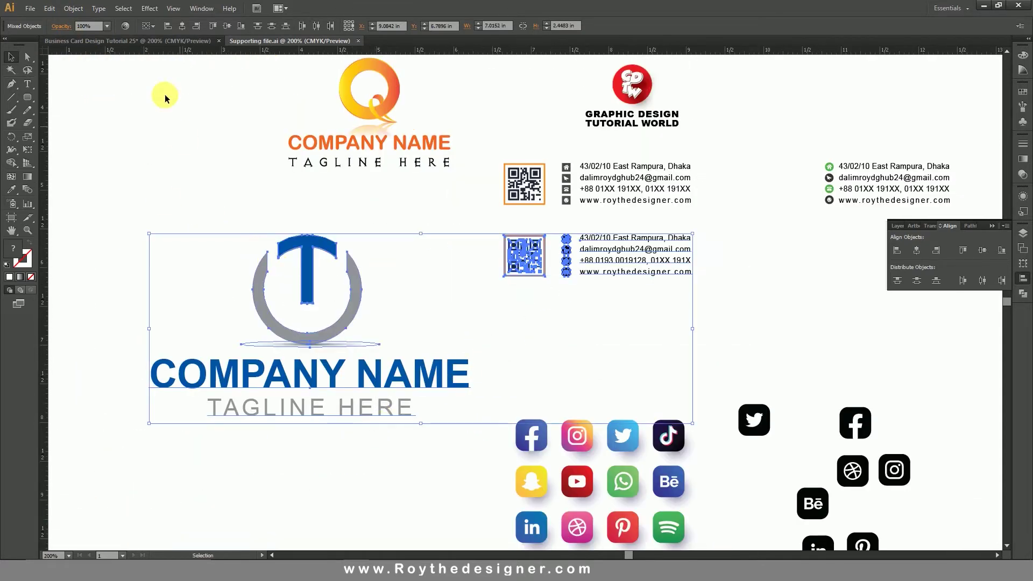
click(48, 11)
click(66, 63)
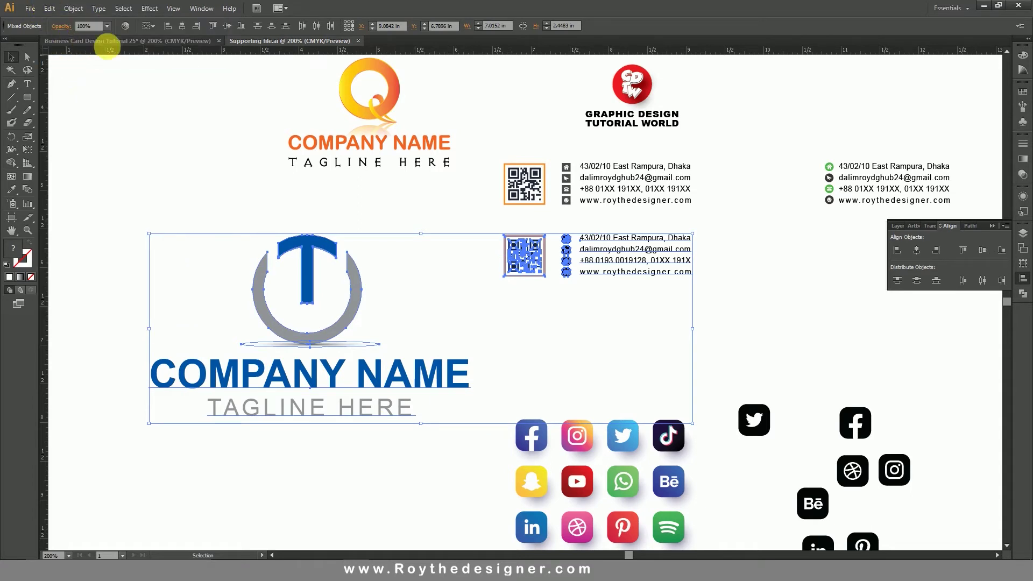
- Paste the copied logo and contact block in front in the business card document and move them to the left of the cards
click(108, 41)
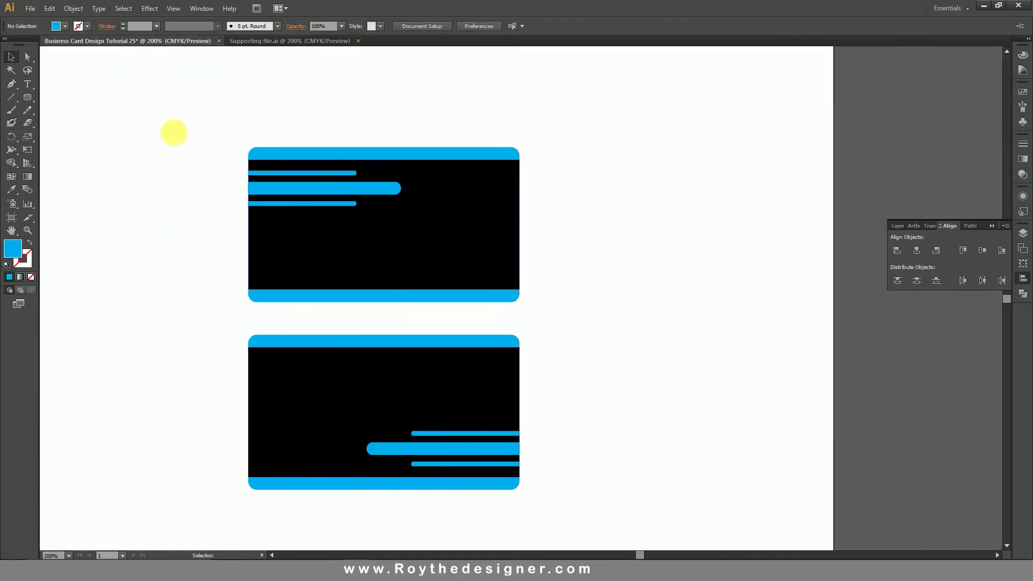
click(30, 8)
mouse_move(49, 8)
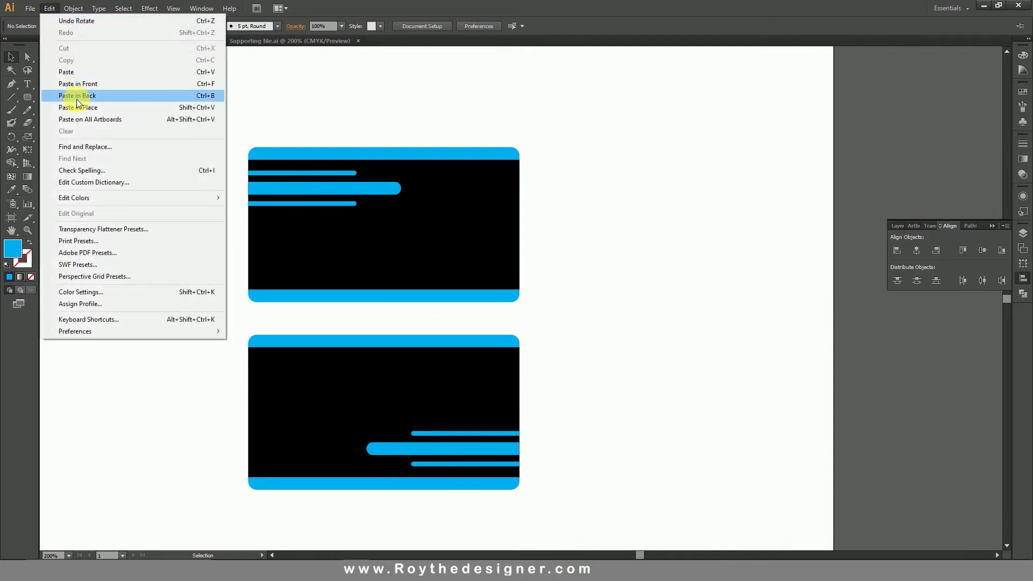
click(86, 84)
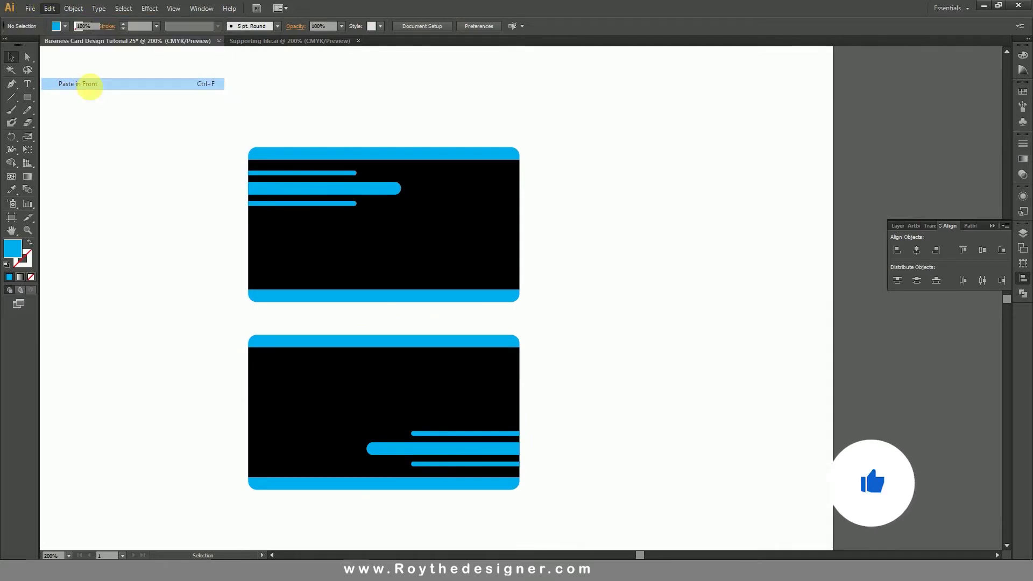
scroll(448, 375, down, 1)
drag(530, 361, 491, 283)
drag(590, 247, 291, 192)
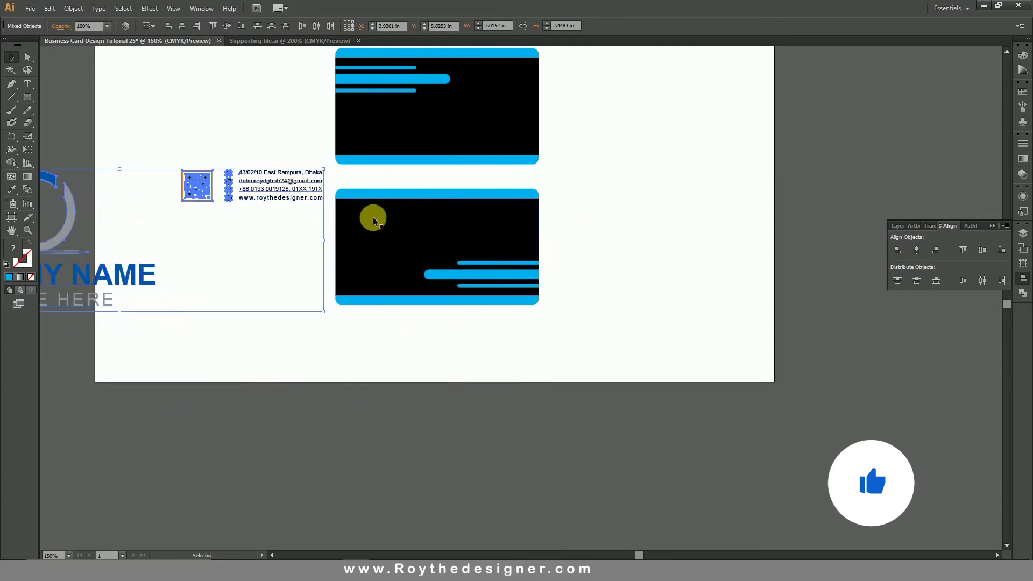
- Lock the black center panel of the upper card
drag(178, 151, 273, 245)
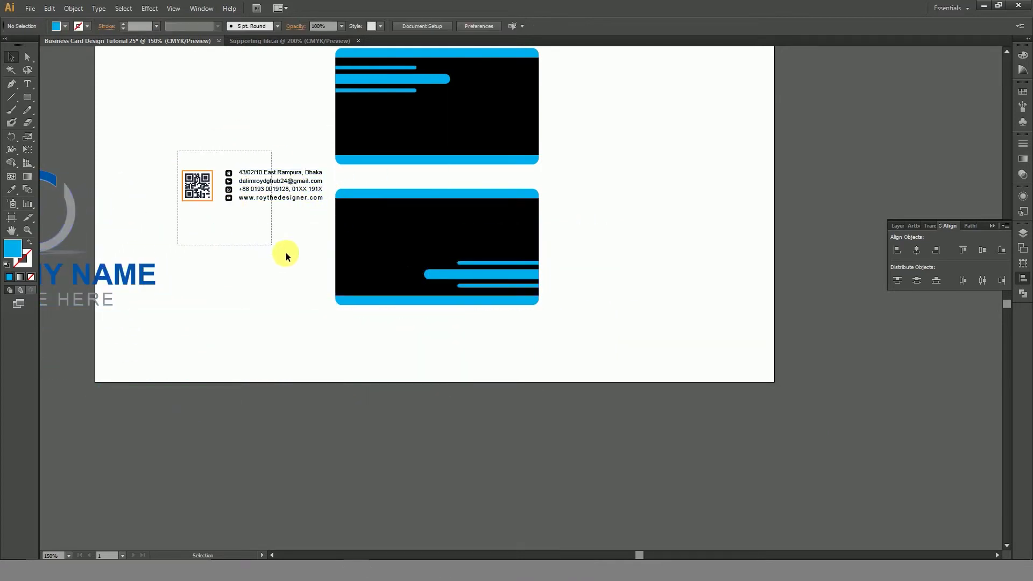
drag(414, 182, 444, 270)
click(308, 266)
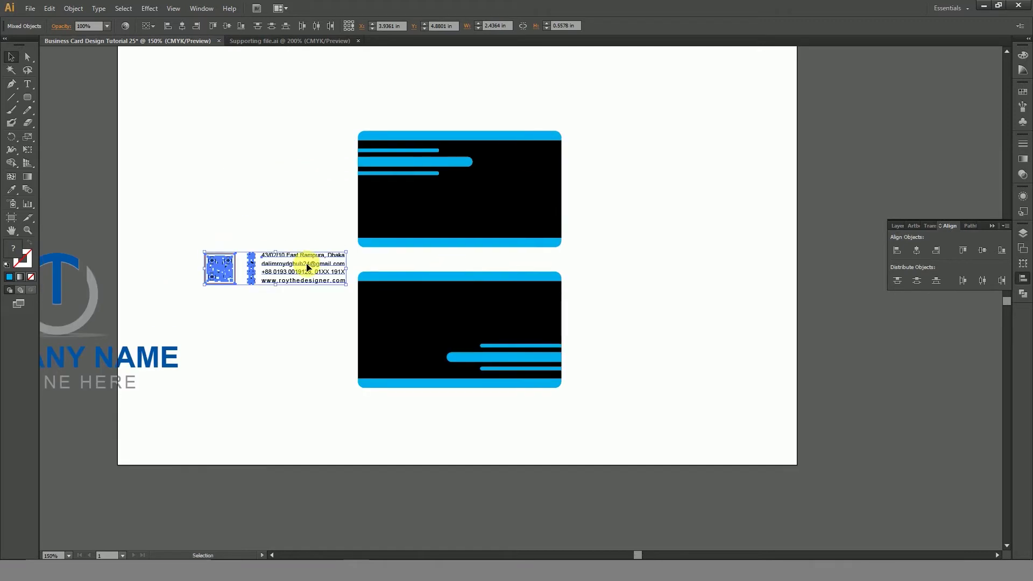
click(530, 210)
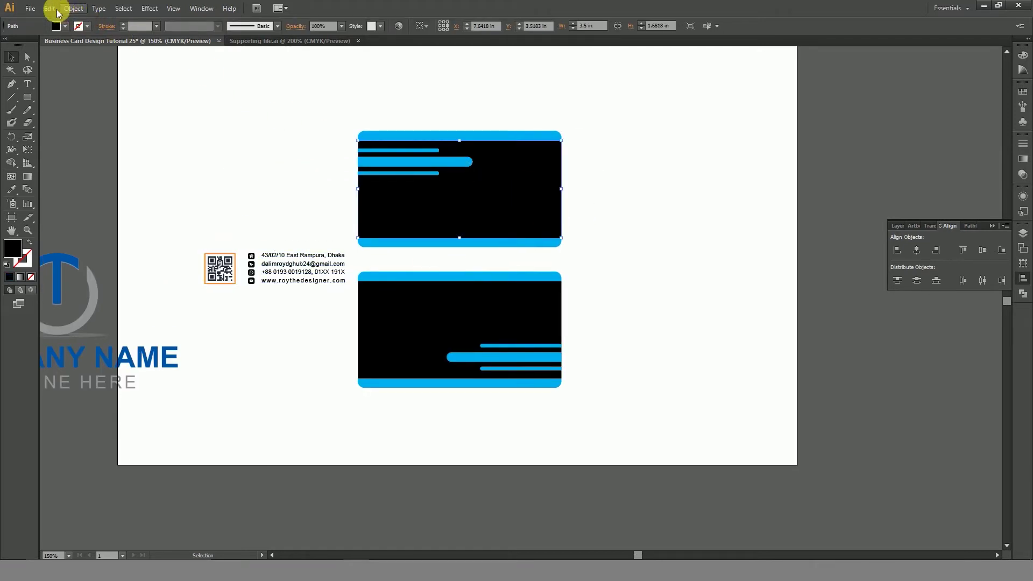
click(74, 11)
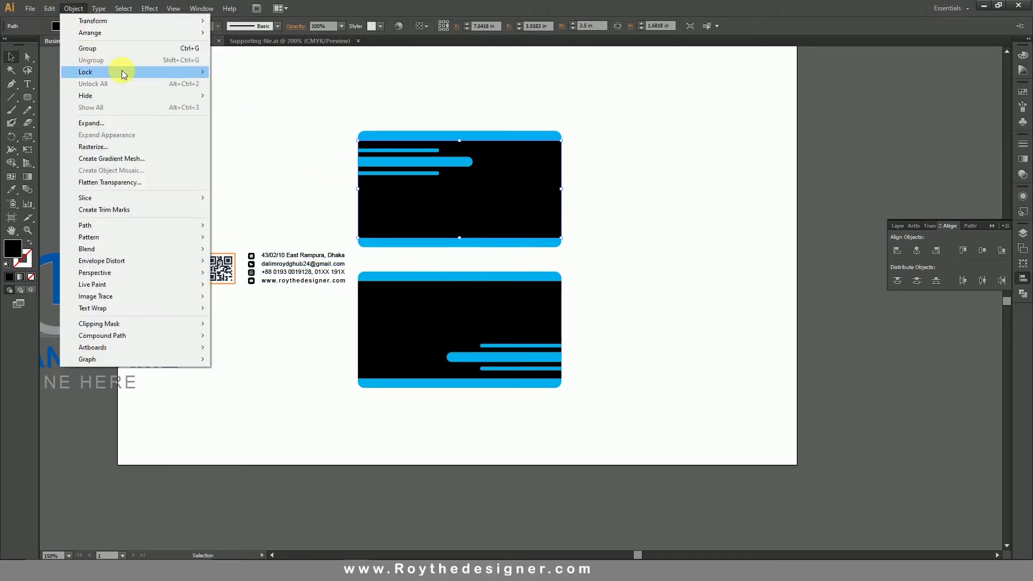
mouse_move(121, 70)
click(246, 72)
- Move the QR code, icons and contact text onto the lower right part of the upper card's black panel
drag(190, 207, 296, 306)
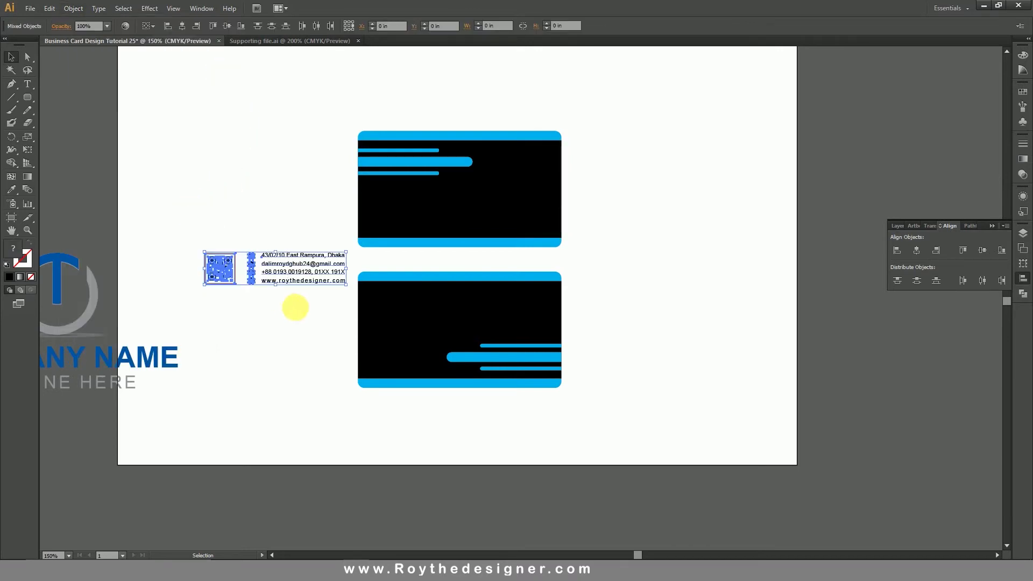
drag(307, 265, 506, 202)
key(ctrl+space)
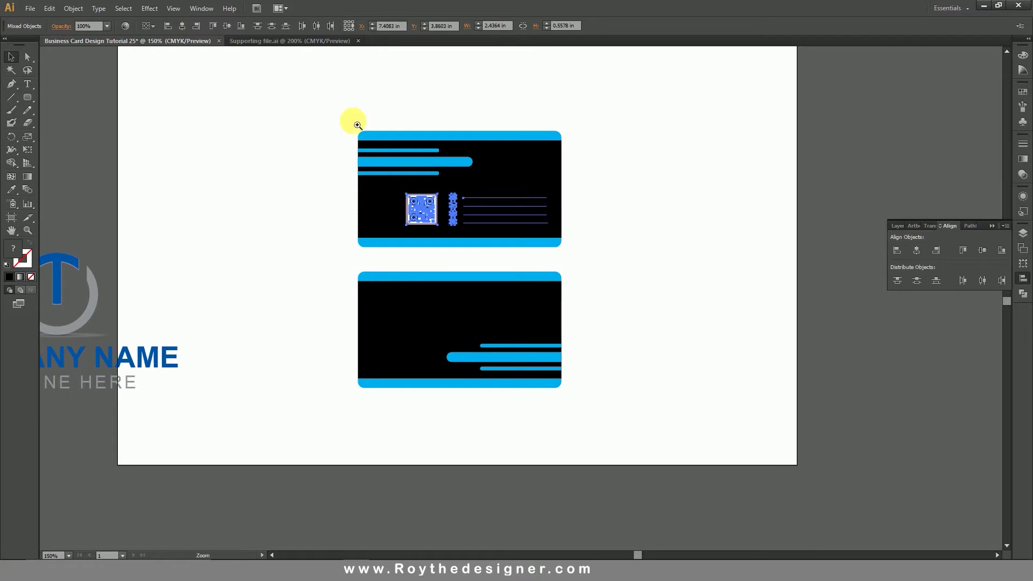
drag(322, 117, 628, 297)
click(780, 263)
- Recolour the contact text on the upper card with the Eyedropper, sampling the cyan of the card's top strip
click(693, 302)
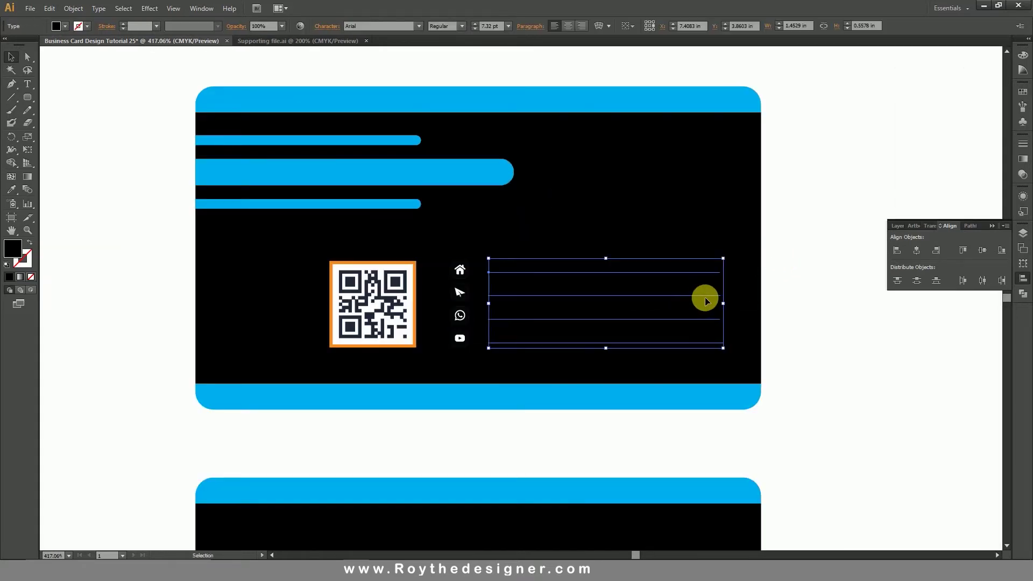
click(18, 186)
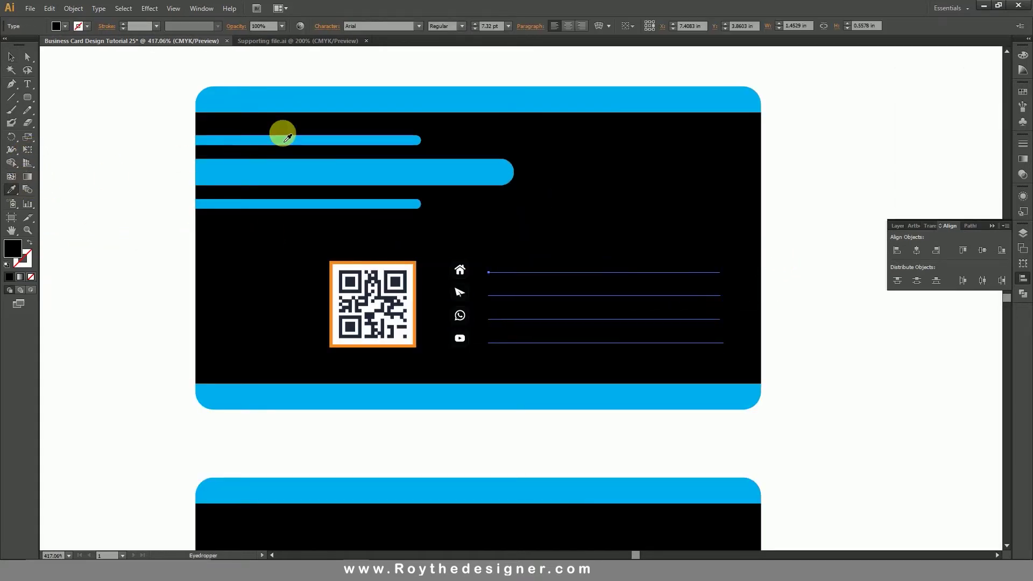
click(347, 102)
click(16, 62)
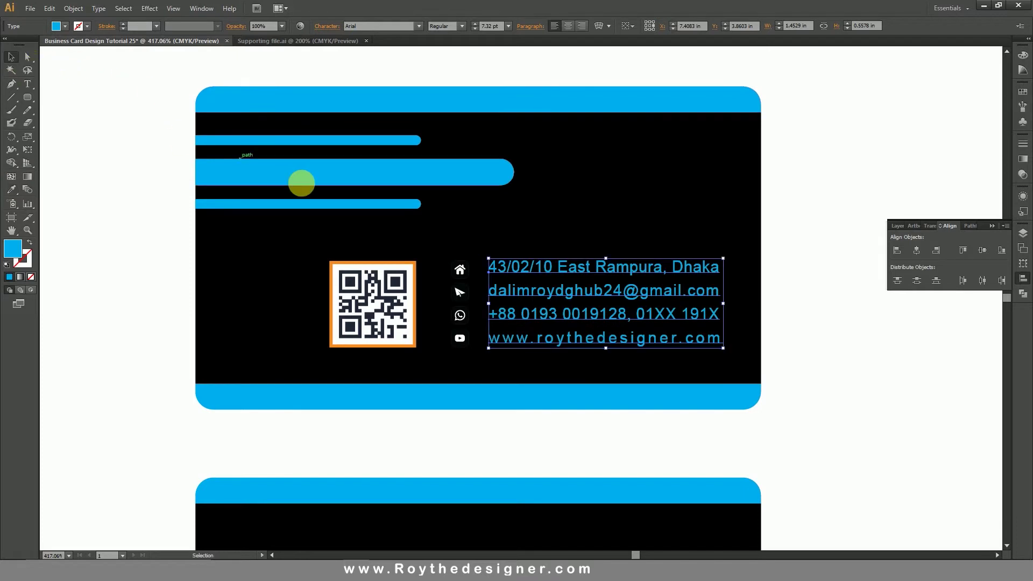
- Recolour the background squares of the four contact icons with the Eyedropper, sampling the cyan of the card's bottom strip
drag(430, 247, 533, 394)
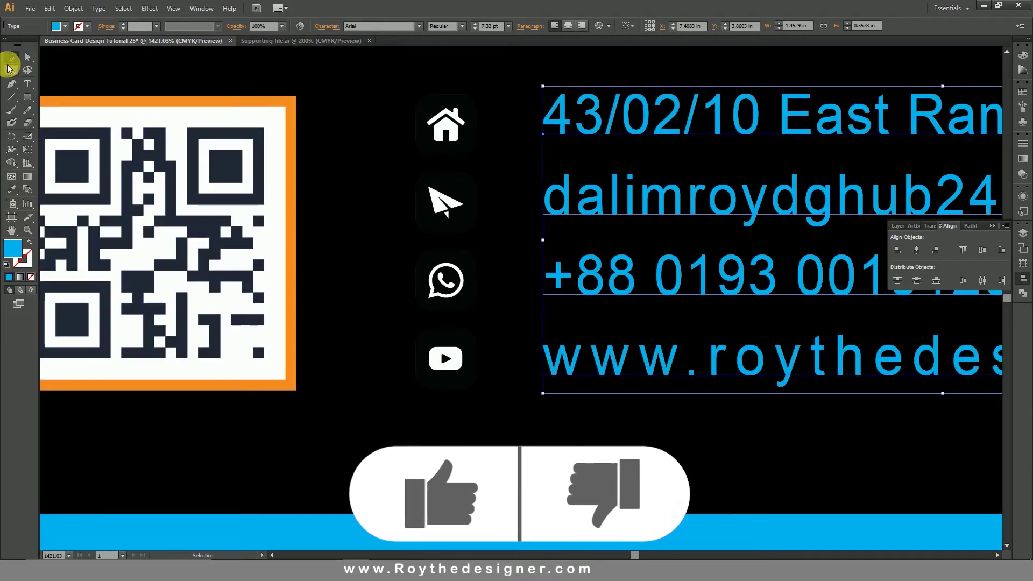
click(28, 57)
drag(390, 84, 420, 350)
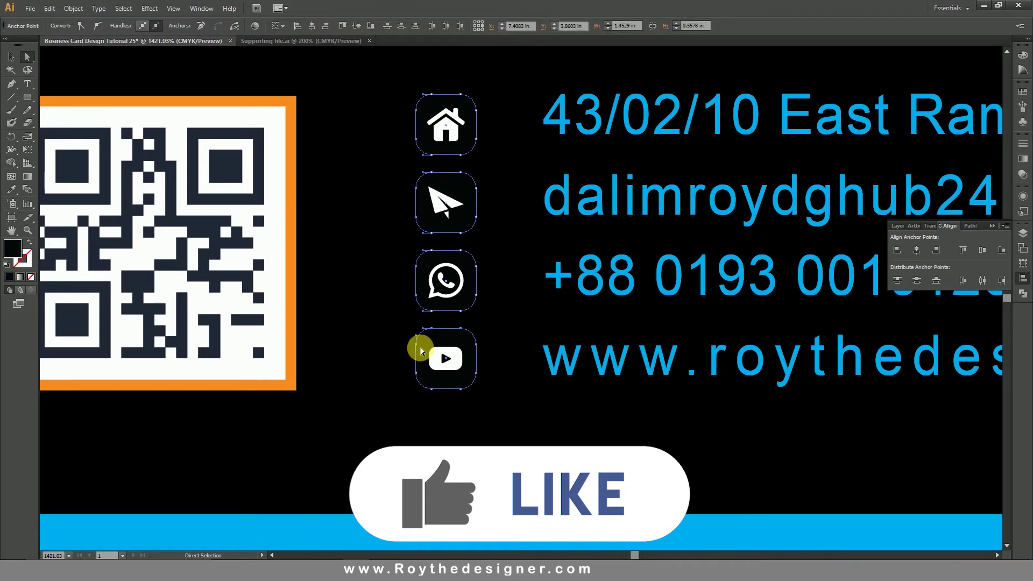
click(12, 189)
click(380, 525)
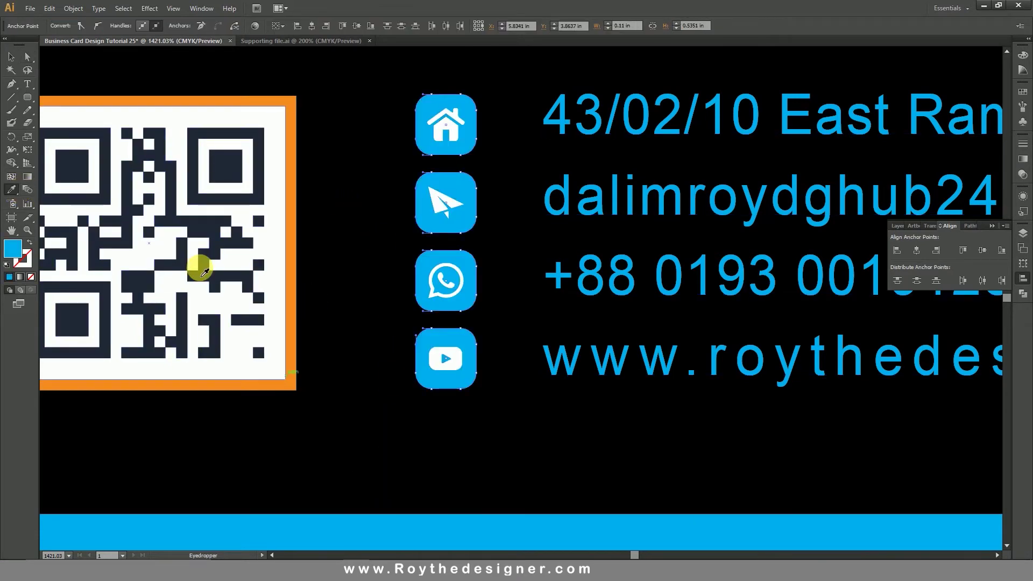
click(11, 57)
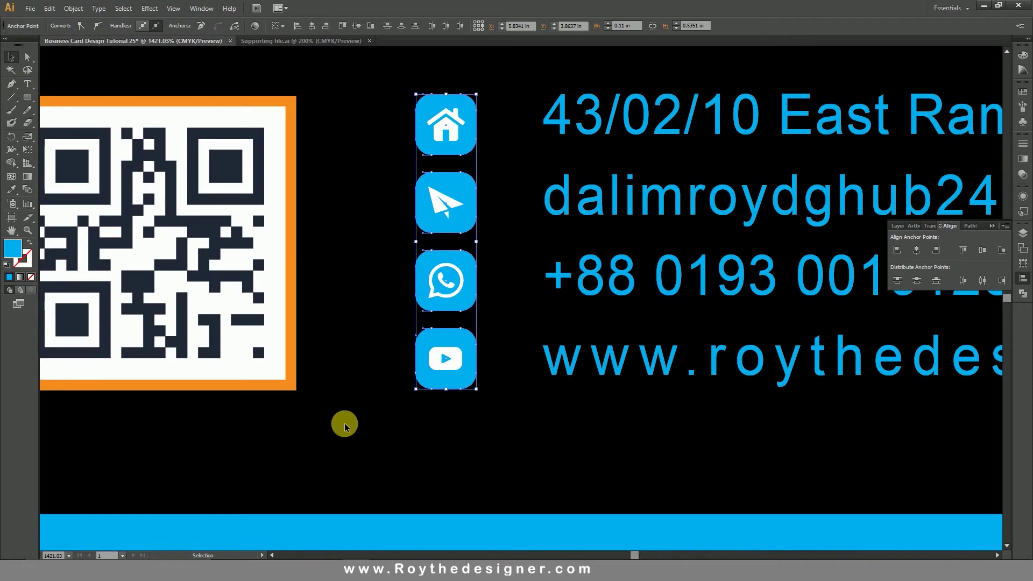
- Recolour the orange frame around the QR code with the Eyedropper, sampling the cyan of the card's bottom strip
click(62, 61)
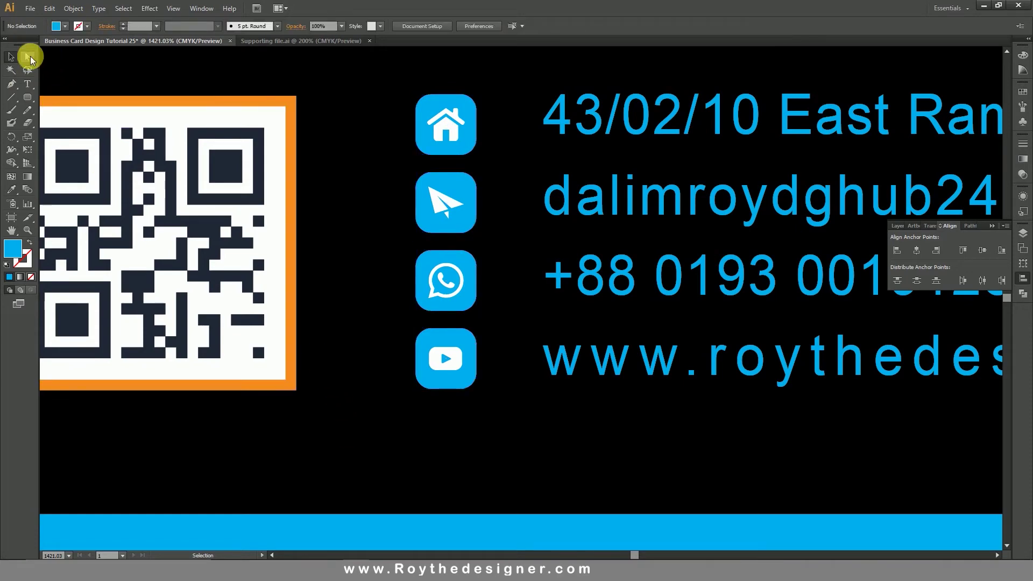
click(294, 103)
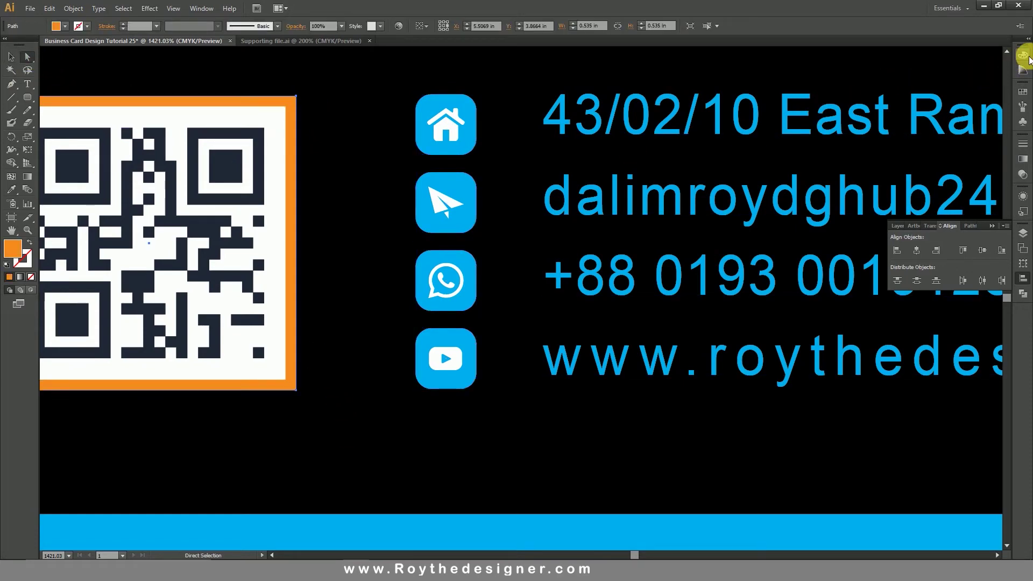
click(11, 190)
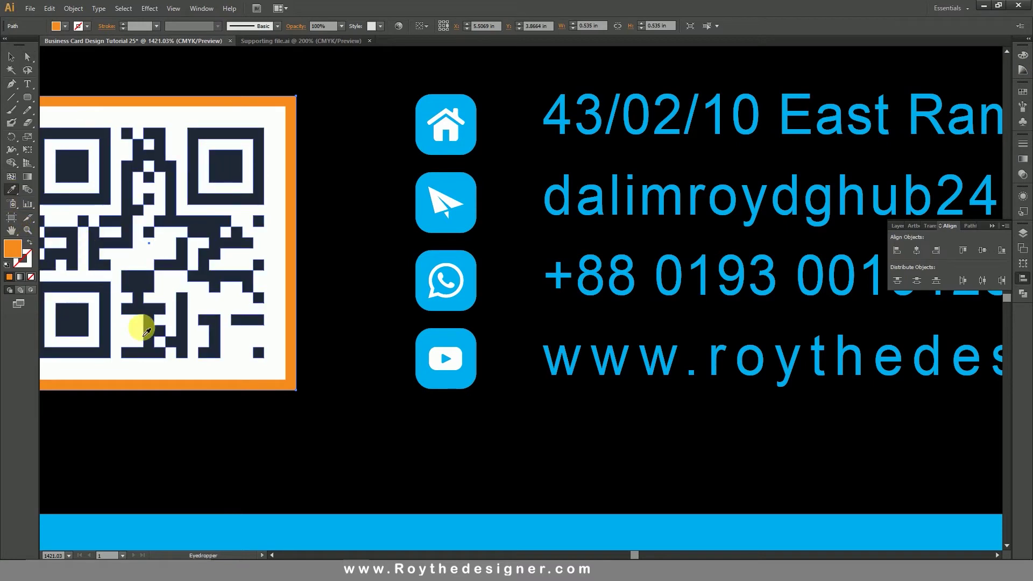
click(277, 535)
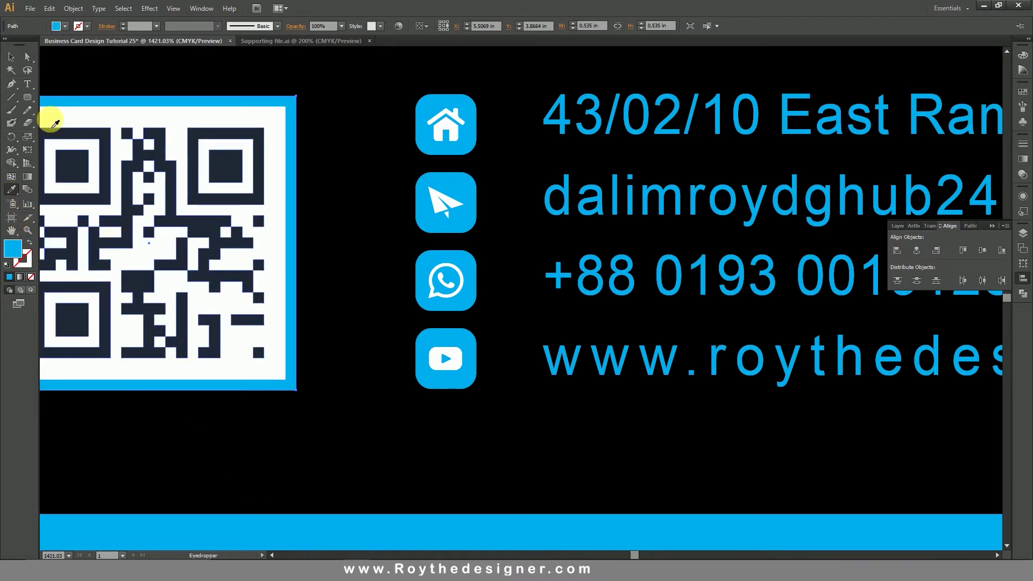
click(12, 58)
click(389, 262)
- Move the QR code further left on the upper card's black panel, below the rounded accent bars
ctrl+alt+click(375, 294)
ctrl+alt+click(375, 294)
drag(446, 344, 272, 377)
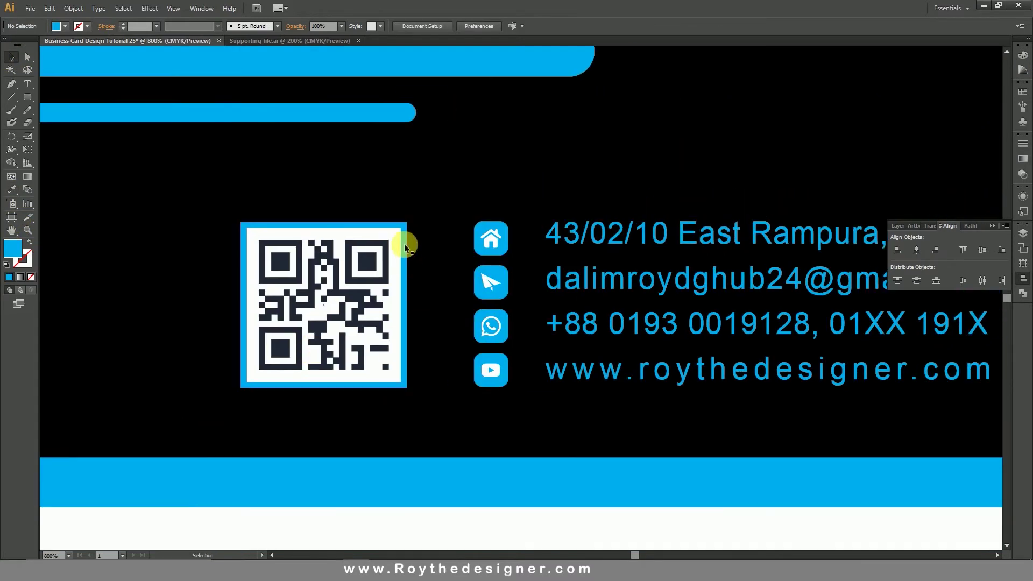
click(405, 243)
shift+click(482, 237)
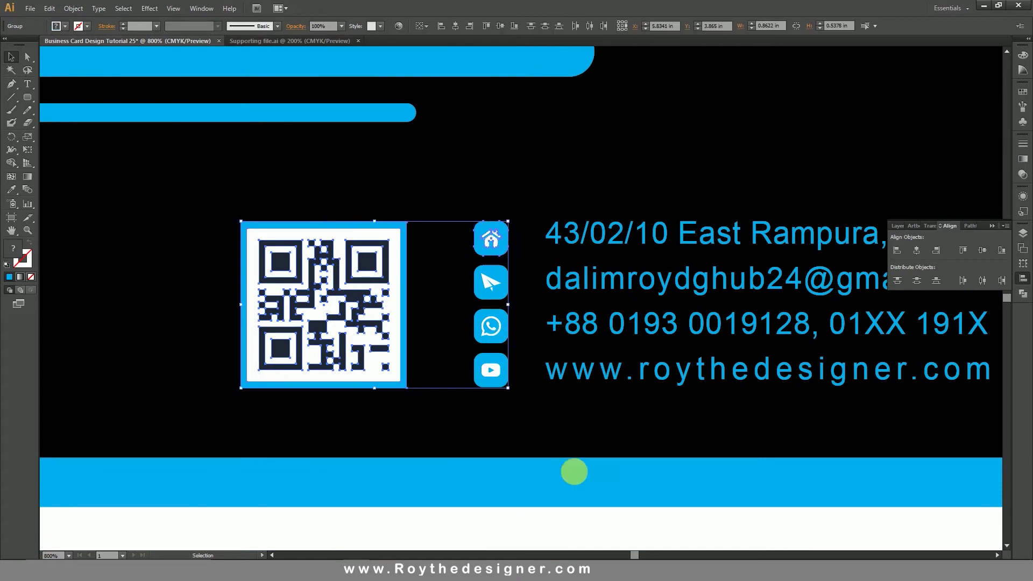
click(574, 472)
ctrl+alt+click(588, 437)
ctrl+alt+click(590, 435)
drag(655, 324, 656, 418)
click(765, 314)
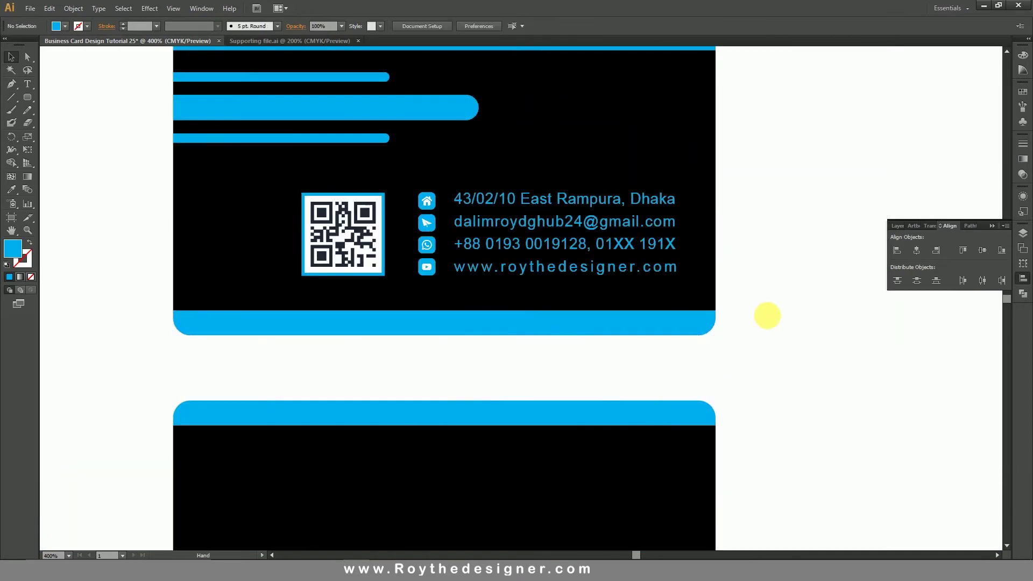
scroll(765, 315, up, 3)
drag(341, 341, 254, 318)
click(518, 202)
drag(544, 196, 526, 215)
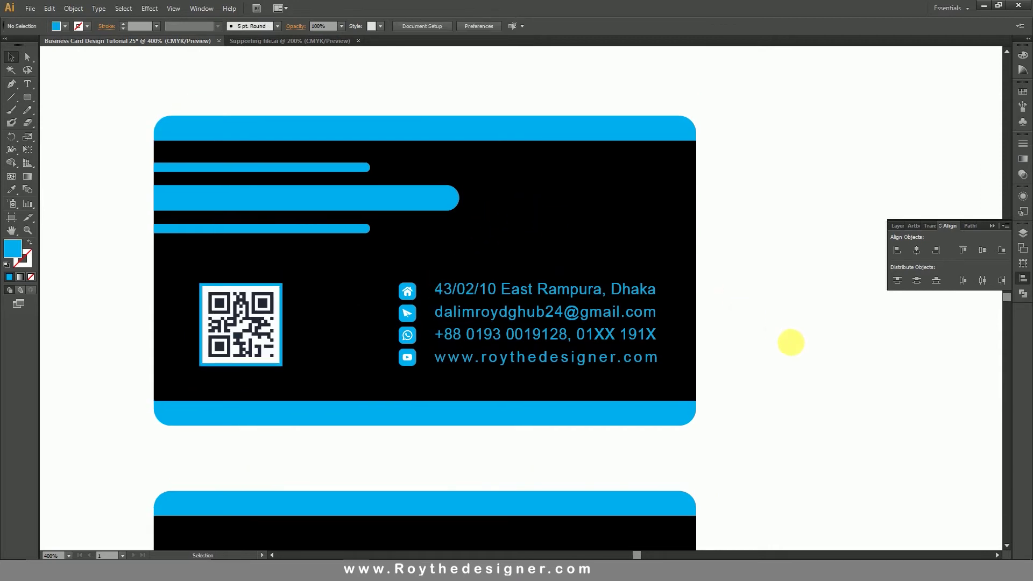
drag(350, 271, 636, 380)
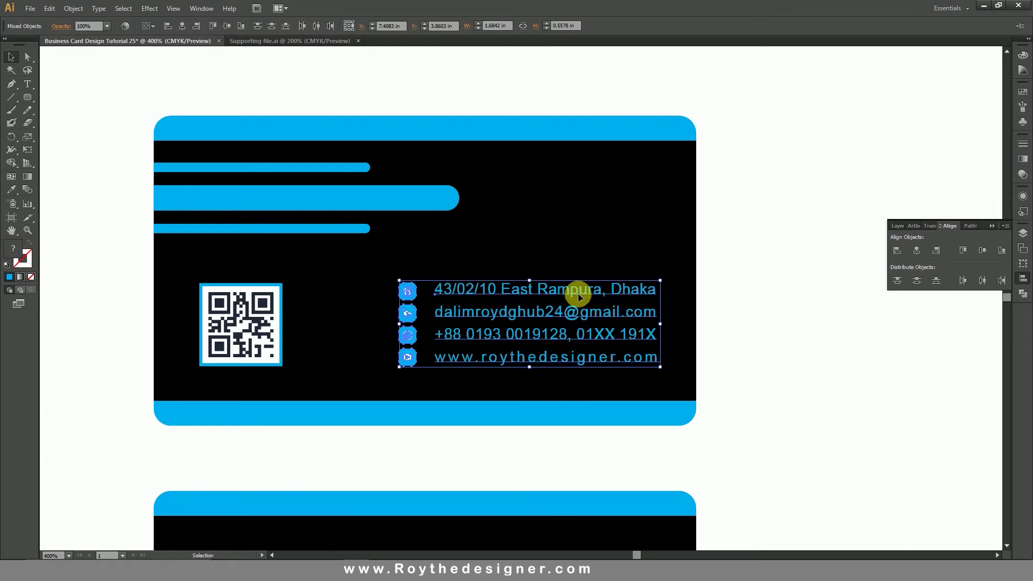
click(553, 256)
- Add a text line with the cardholder's full name beside the accent bars, in the upper right of the upper card's black panel
scroll(553, 264, up, 1)
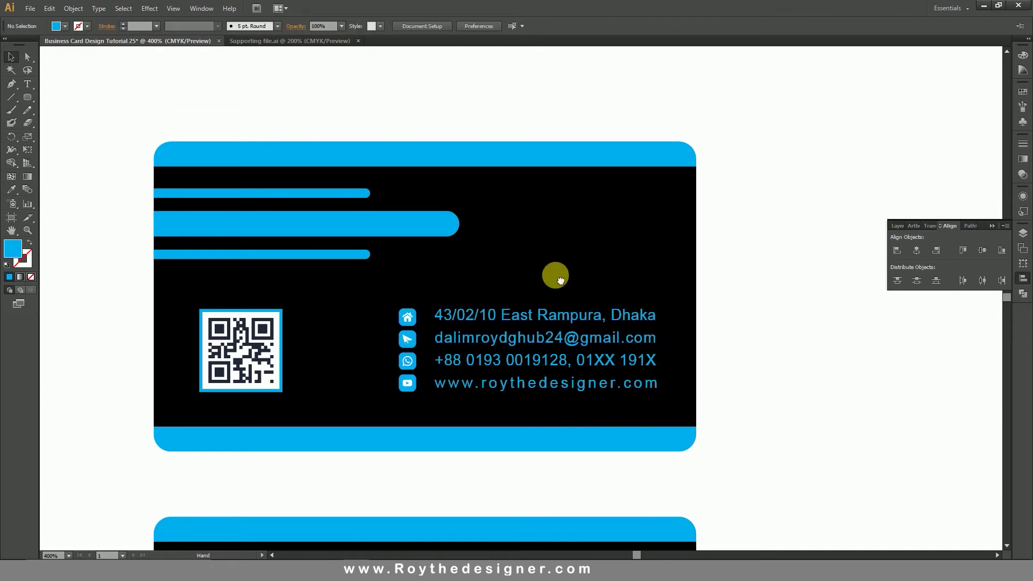
click(28, 83)
click(502, 216)
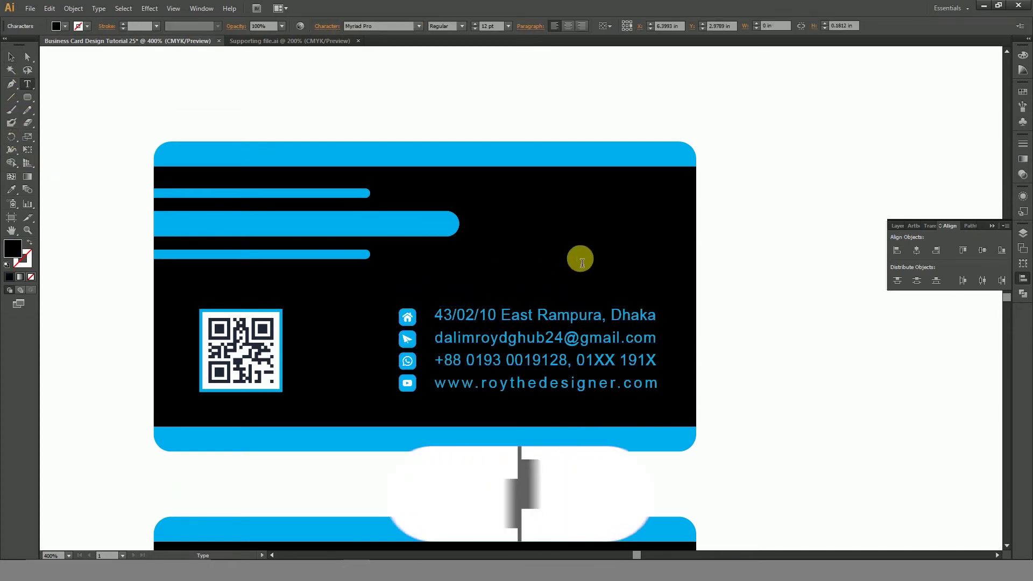
text(D)
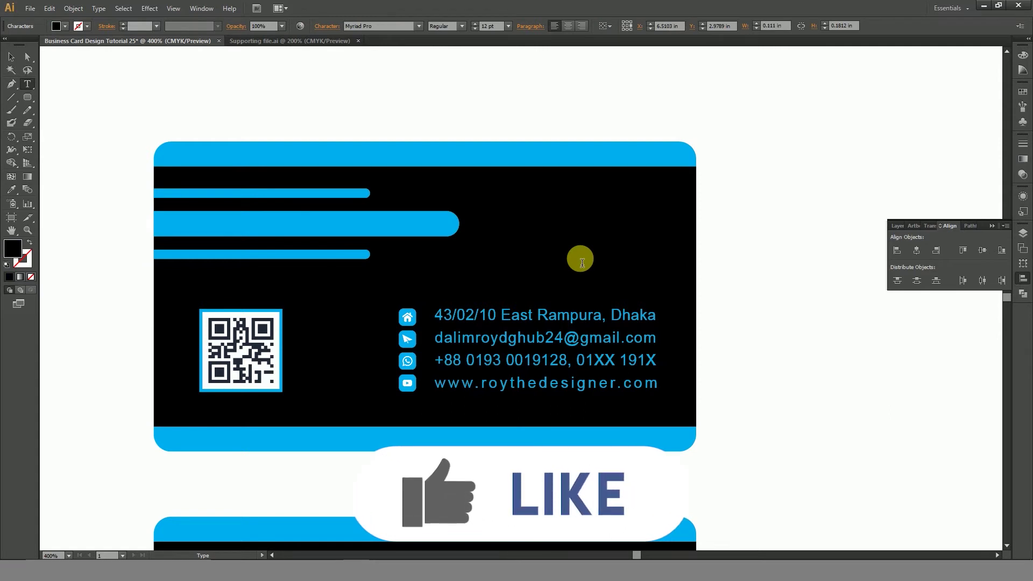
drag(570, 222, 417, 224)
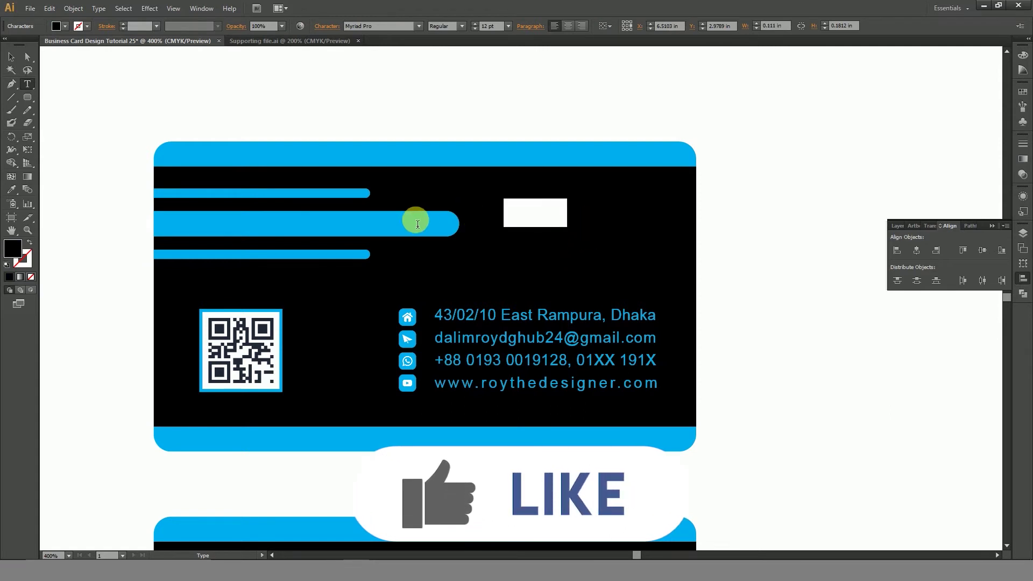
click(575, 212)
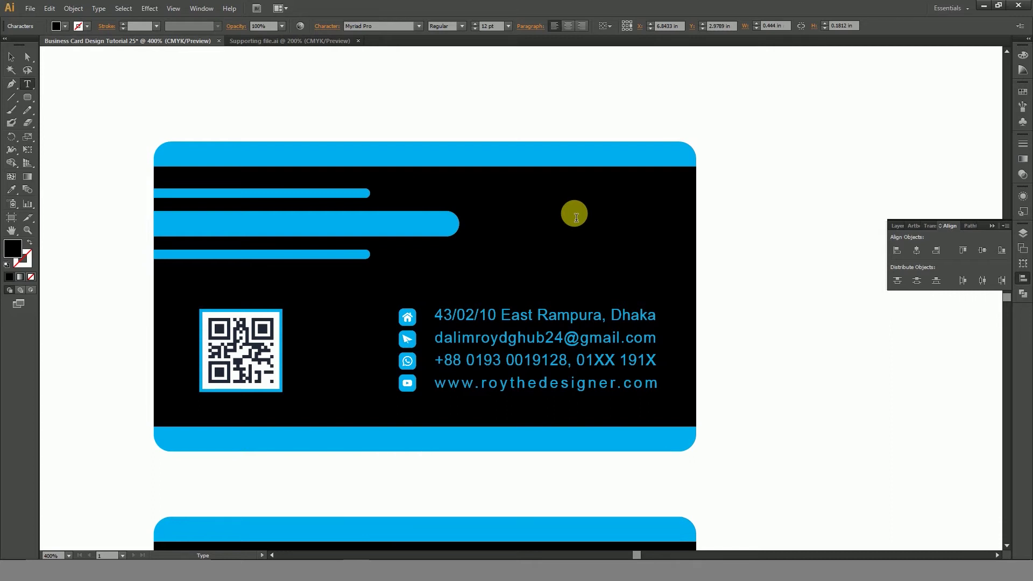
text(Roy)
- Recolour the name text with the cyan of the card's top strip and add a second line reading "Graphic Designer"
key(ctrl+a)
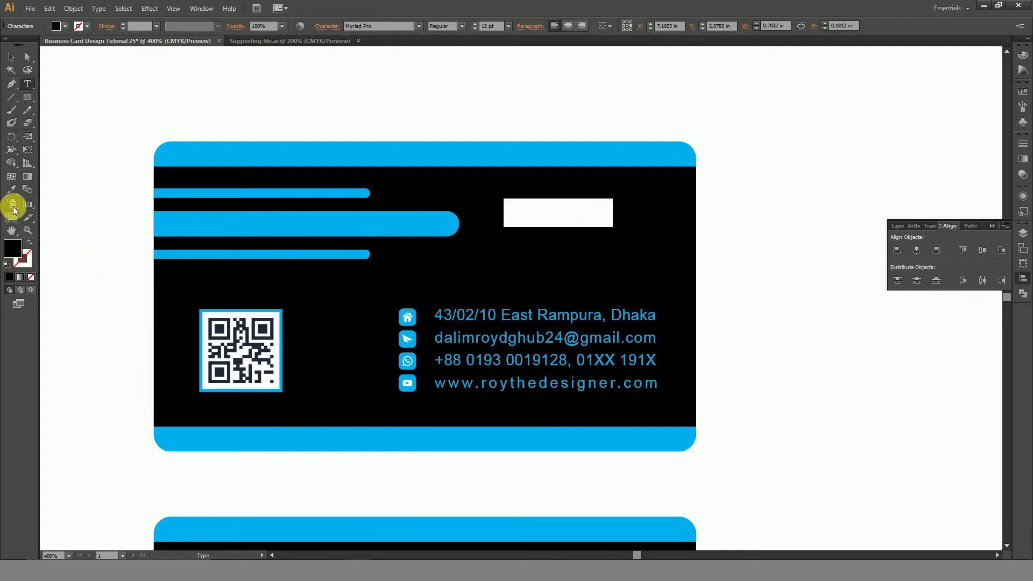
click(10, 190)
click(196, 151)
click(11, 56)
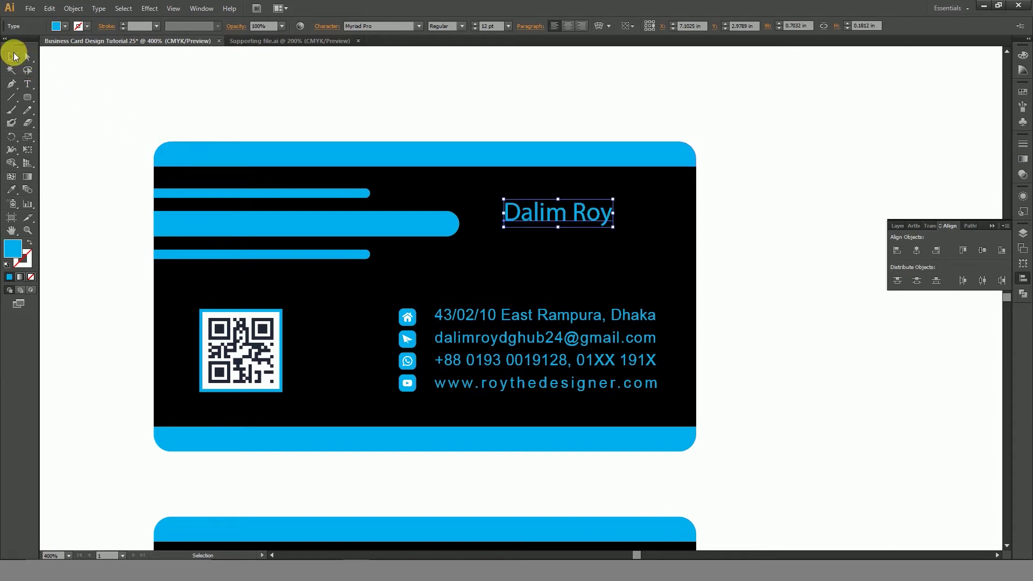
double_click(565, 214)
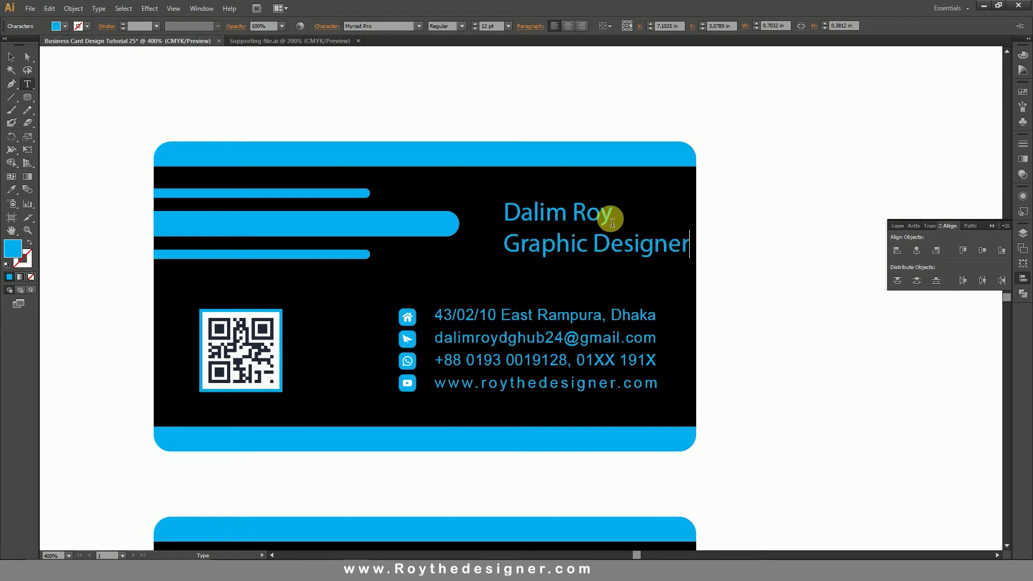
click(8, 58)
- Try out different fonts on the name and job title text and set it to OCRBLetM
key(ctrl+space)
drag(412, 152, 766, 355)
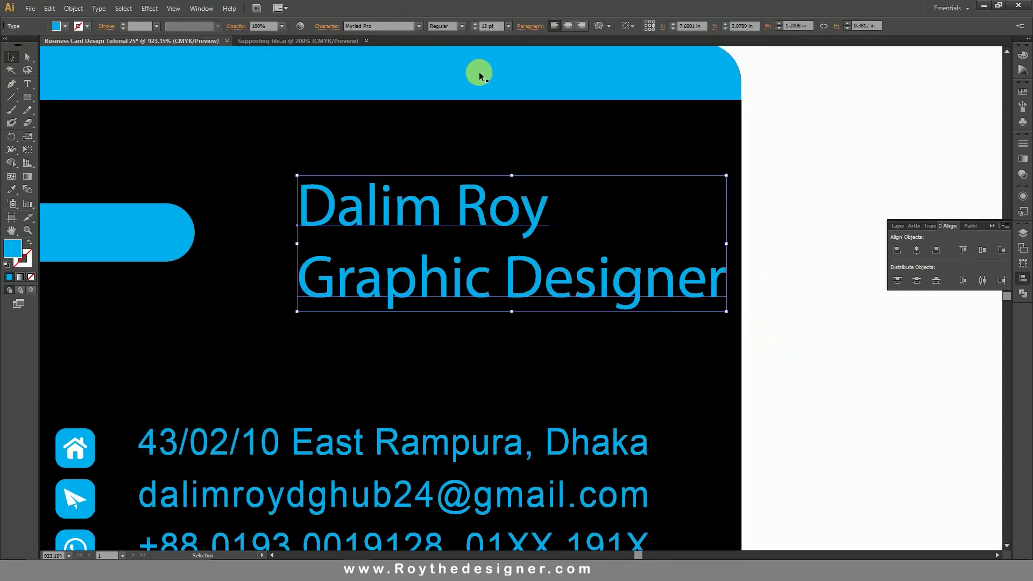
click(397, 27)
key(Down)
key(Down)
key(Down)
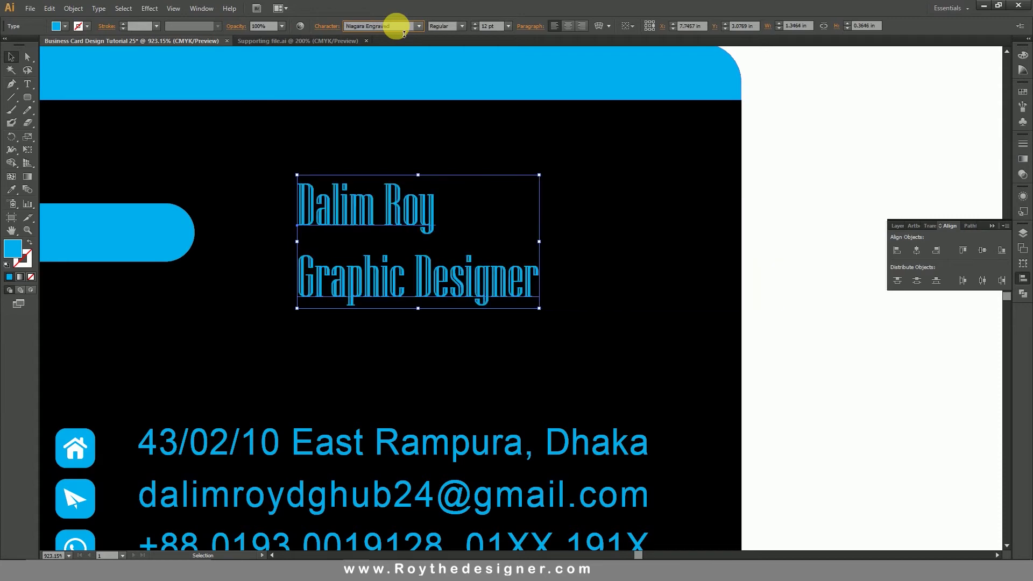
key(Down)
key(Down)
key(Down)
key(Down)
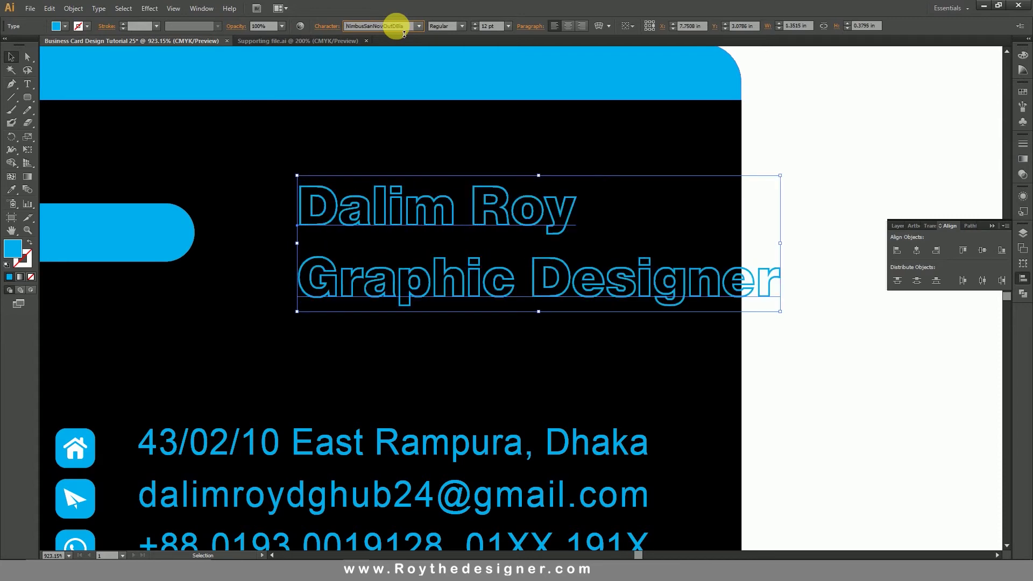
key(Down)
key(Down)
key(Down)
key(Down)
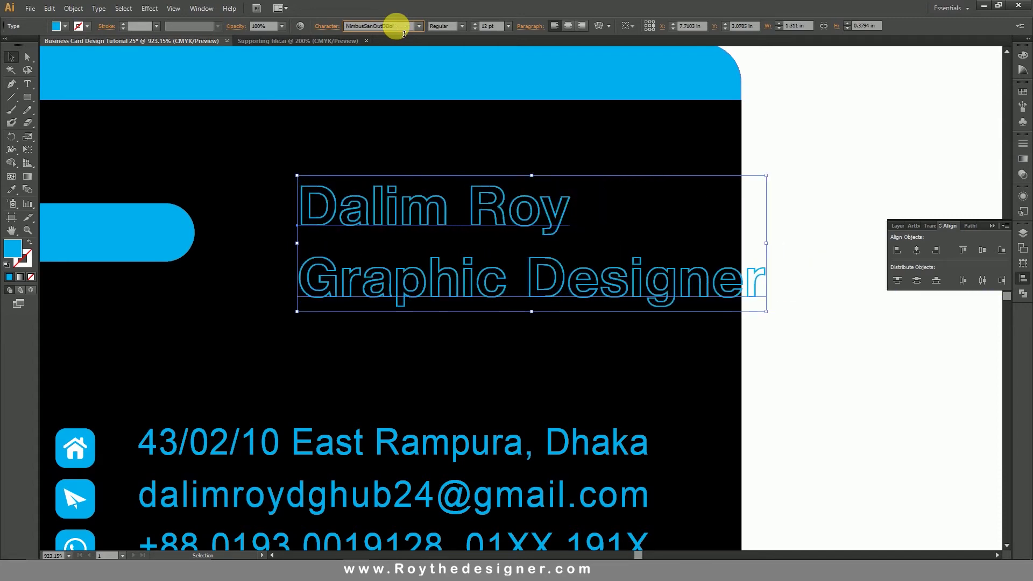
key(Down)
key(Down)
key(Down)
key(Down)
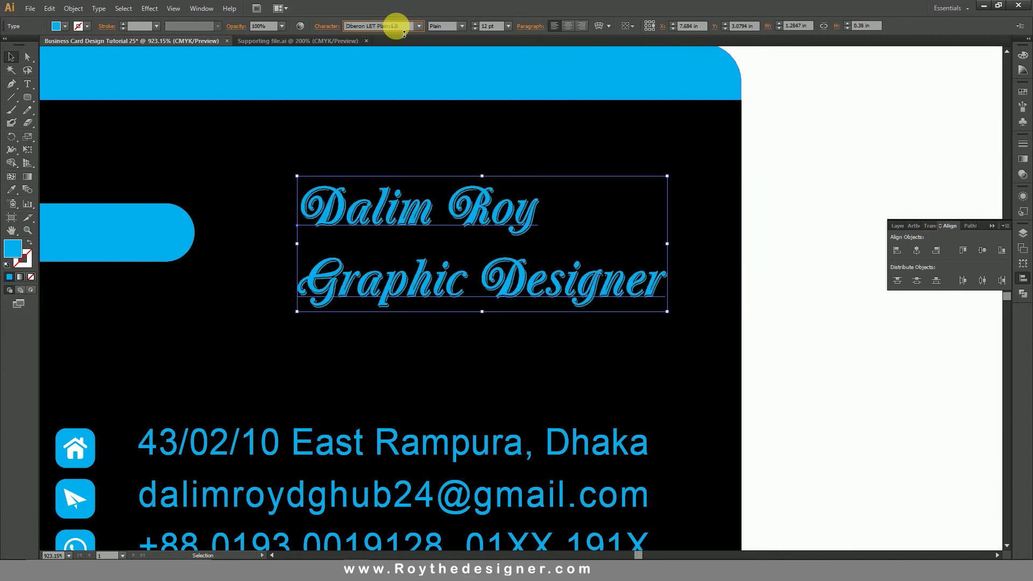
key(Down)
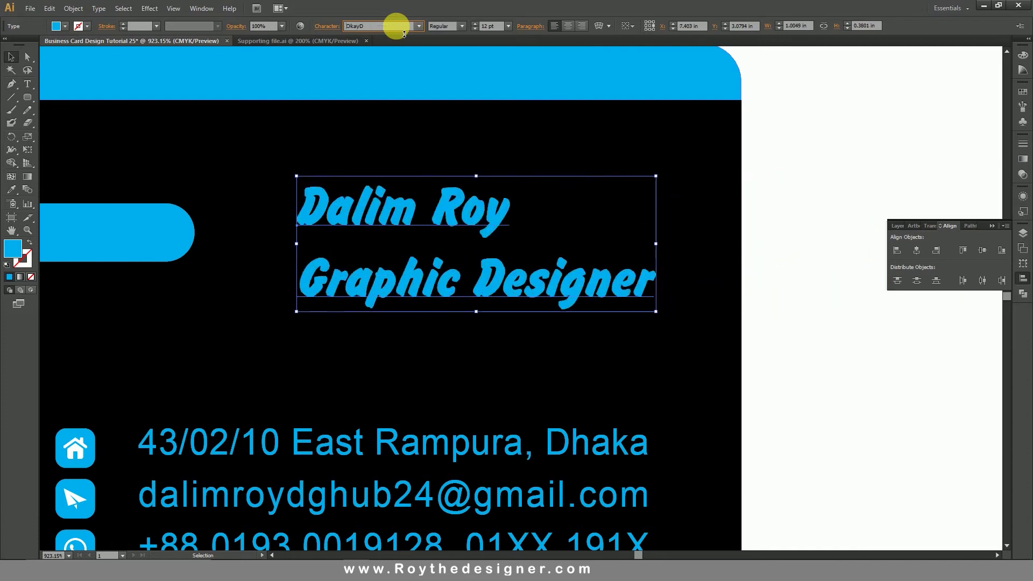
key(Up)
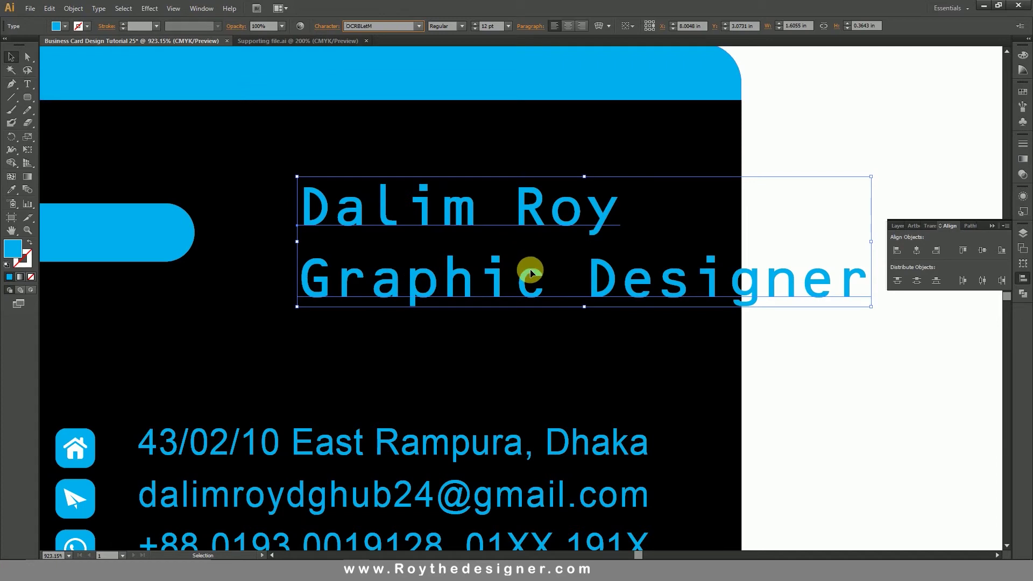
- Set the font size of the "Graphic Designer" line to 8 pt
double_click(611, 292)
triple_click(619, 297)
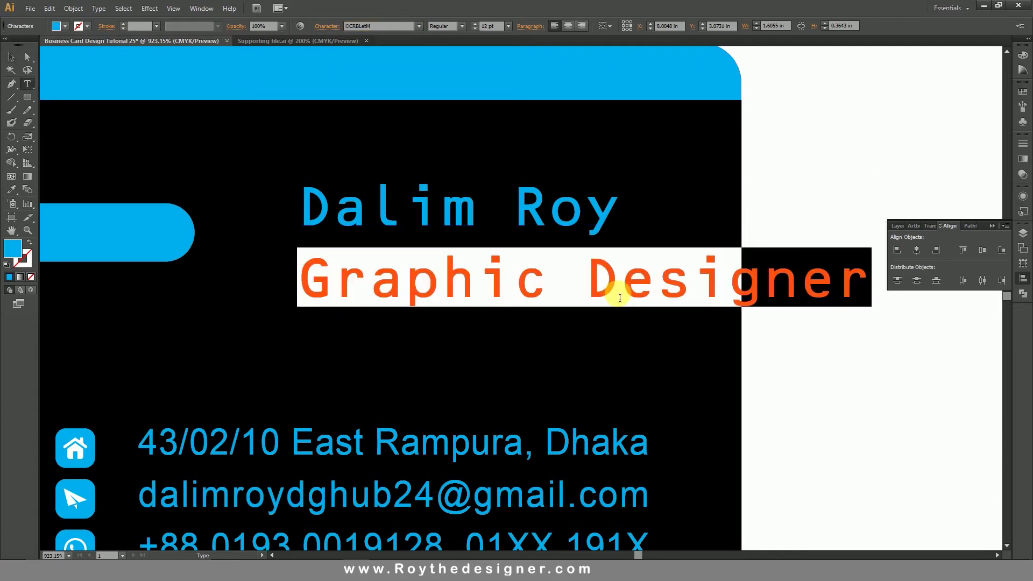
scroll(504, 30, down, 4)
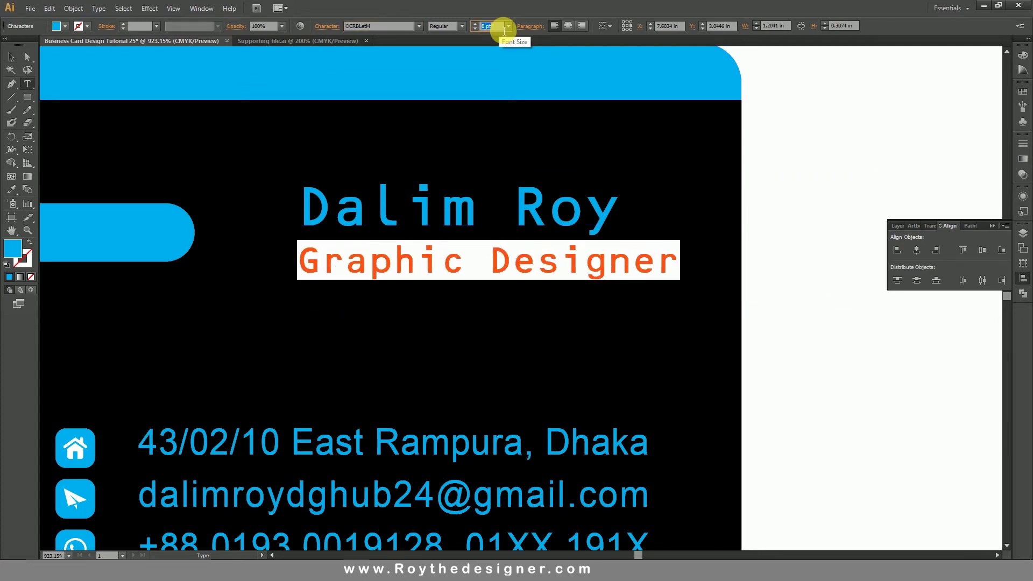
- Set the font size of the name line above the job title to 14 pt
click(528, 217)
drag(622, 208, 277, 208)
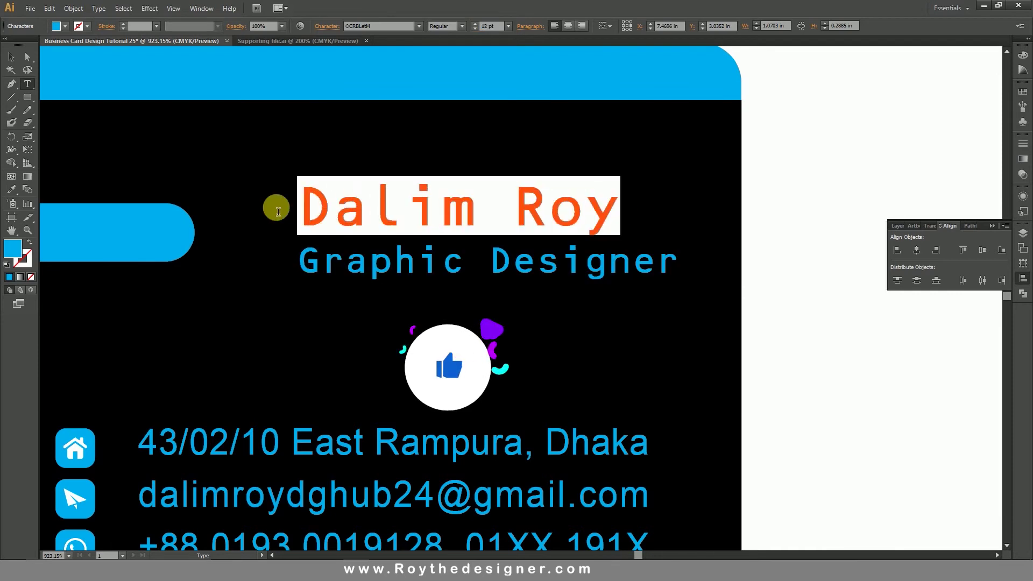
scroll(500, 29, up, 2)
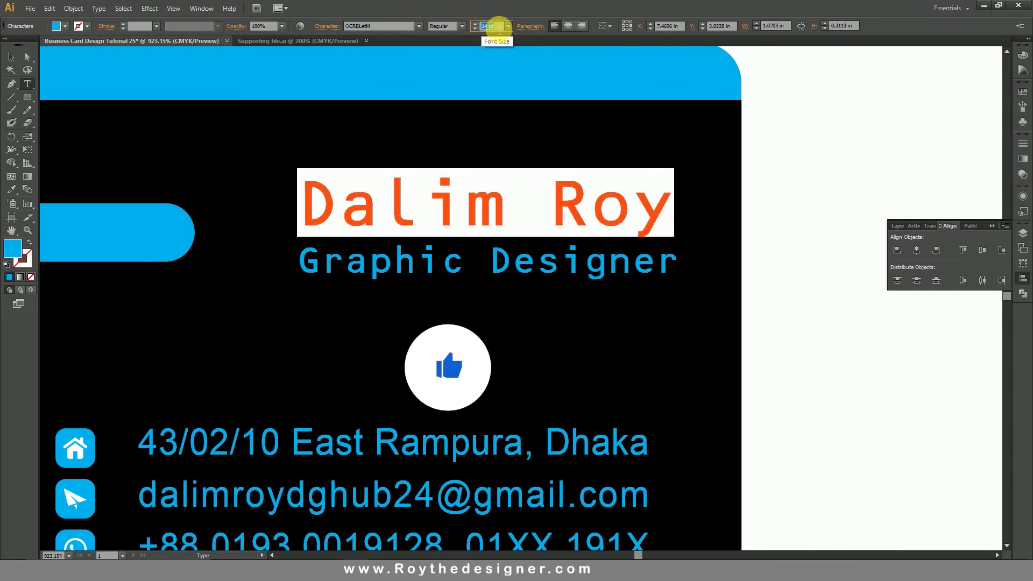
click(437, 204)
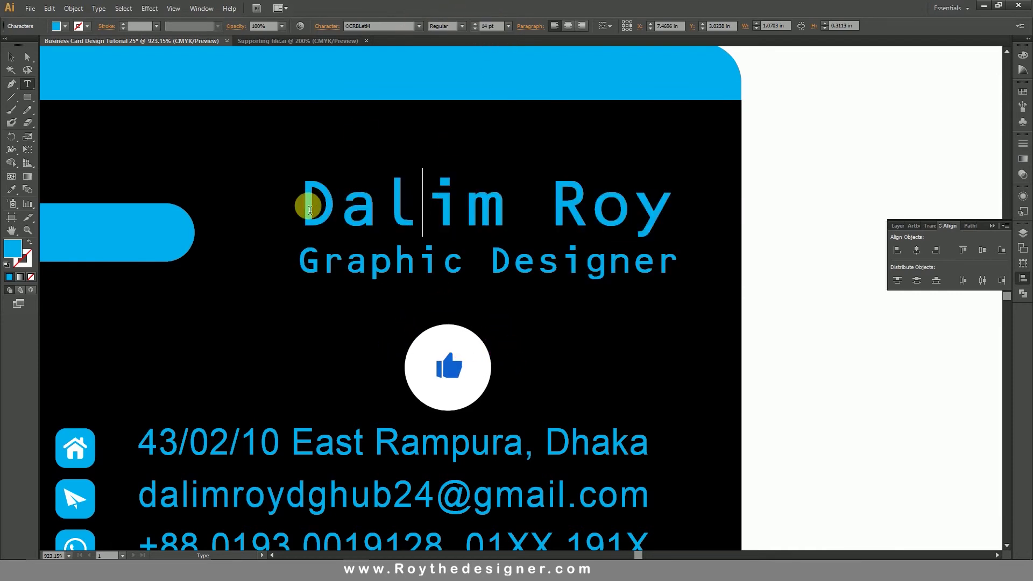
drag(309, 210, 690, 271)
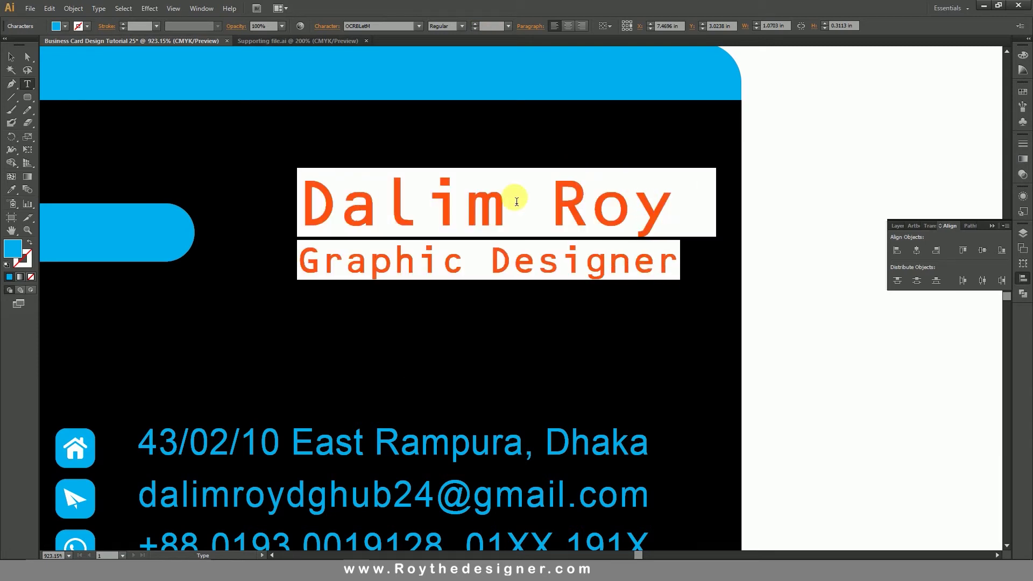
click(496, 223)
click(538, 209)
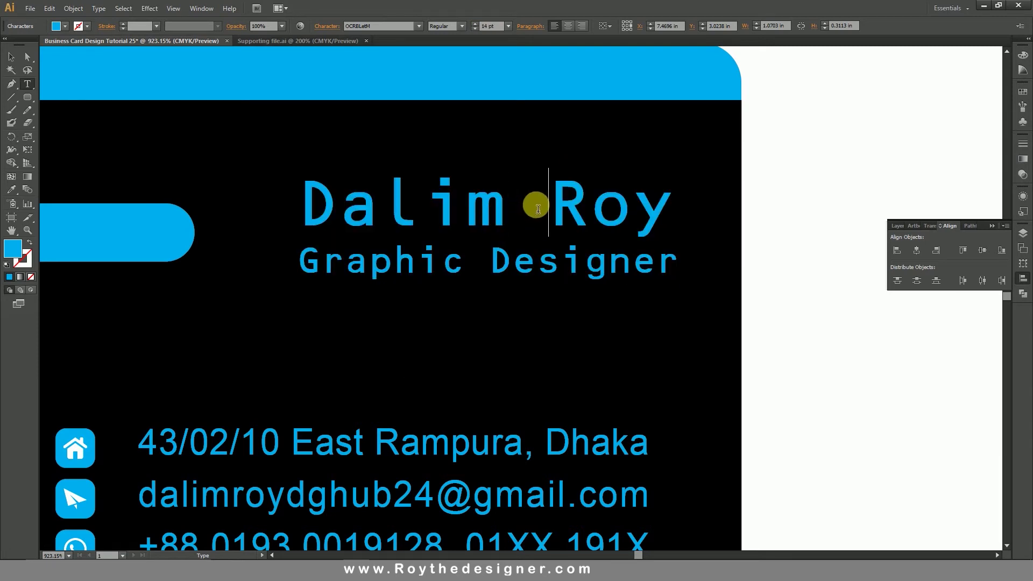
- Move the name and job title text block slightly to the left and down, above the contact details
click(13, 56)
click(429, 383)
scroll(454, 295, down, 2)
drag(329, 293, 554, 337)
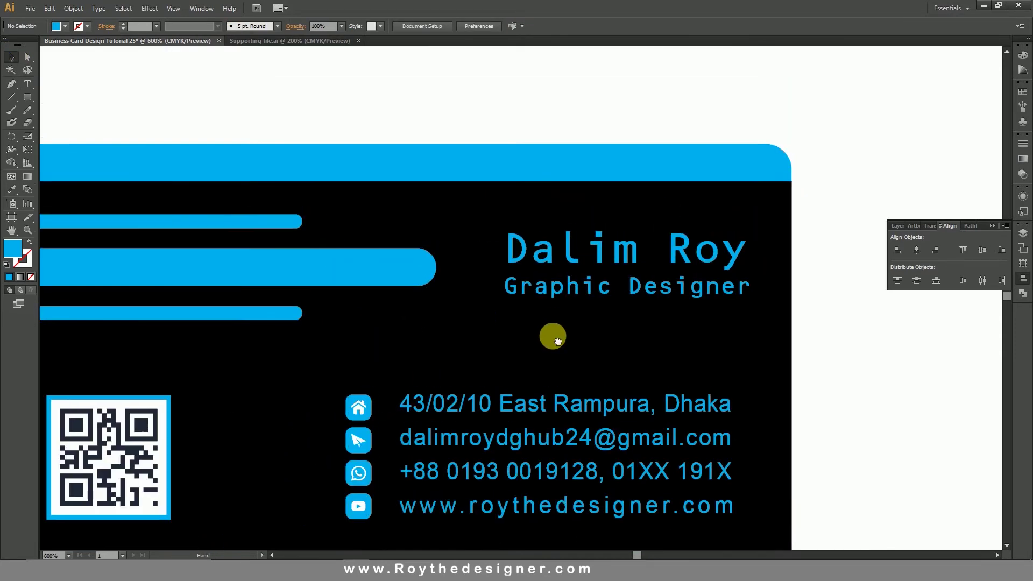
drag(567, 292, 571, 305)
click(599, 346)
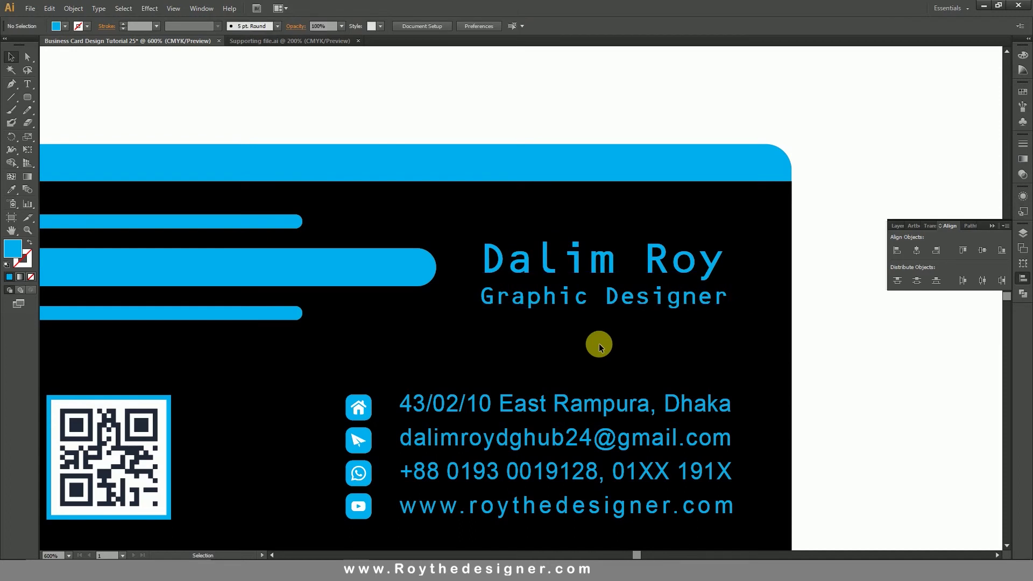
- Draw a thin cyan bar about 0.46 × 0.03 in under the start of the "Graphic Designer" line
drag(27, 103, 59, 97)
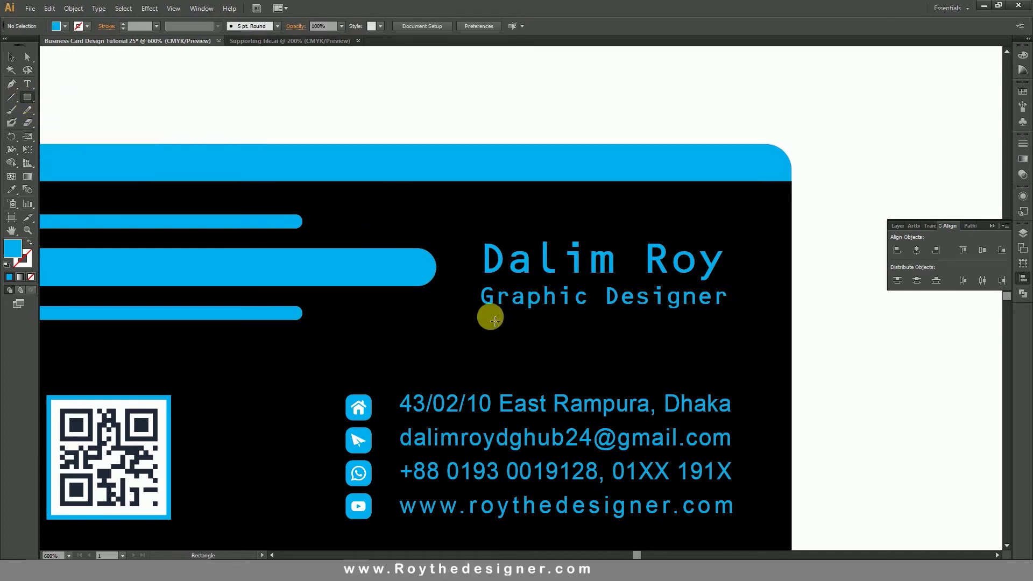
drag(479, 313, 587, 321)
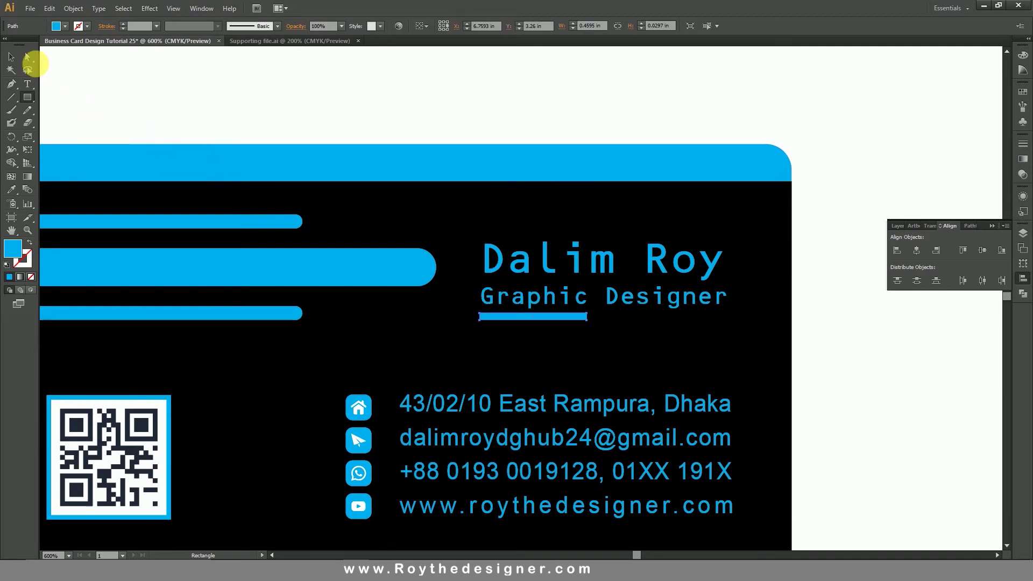
drag(403, 203, 896, 481)
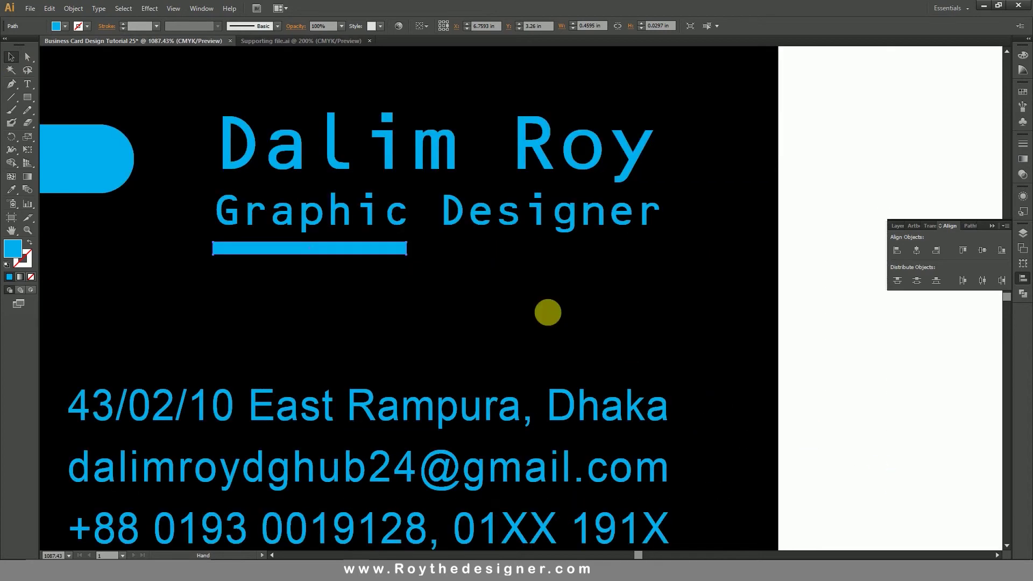
drag(548, 313, 591, 354)
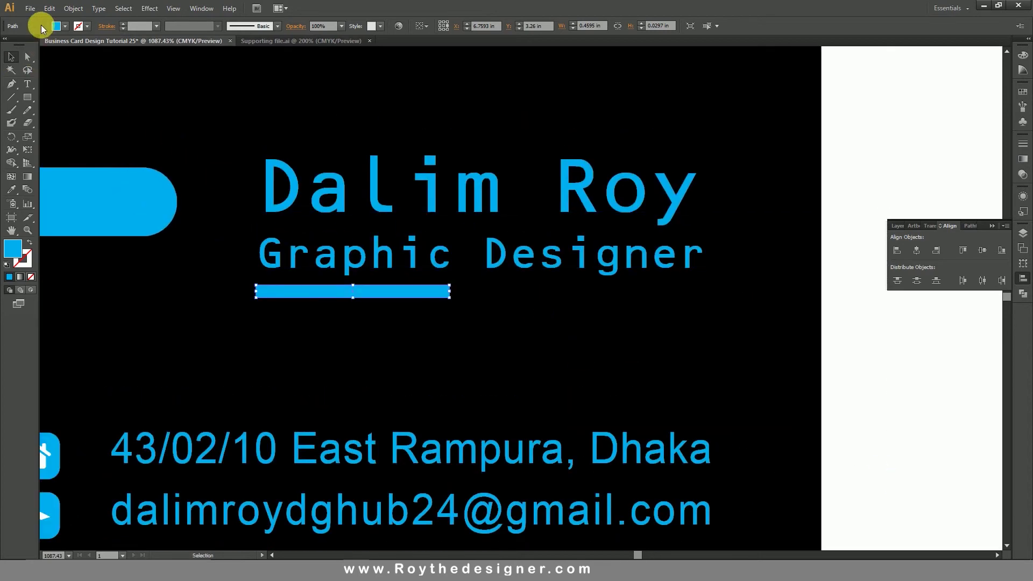
- Paste a copy of the thin bar in place behind it and widen the copy to about 1.06 in, to the end of the job title
click(49, 8)
click(66, 60)
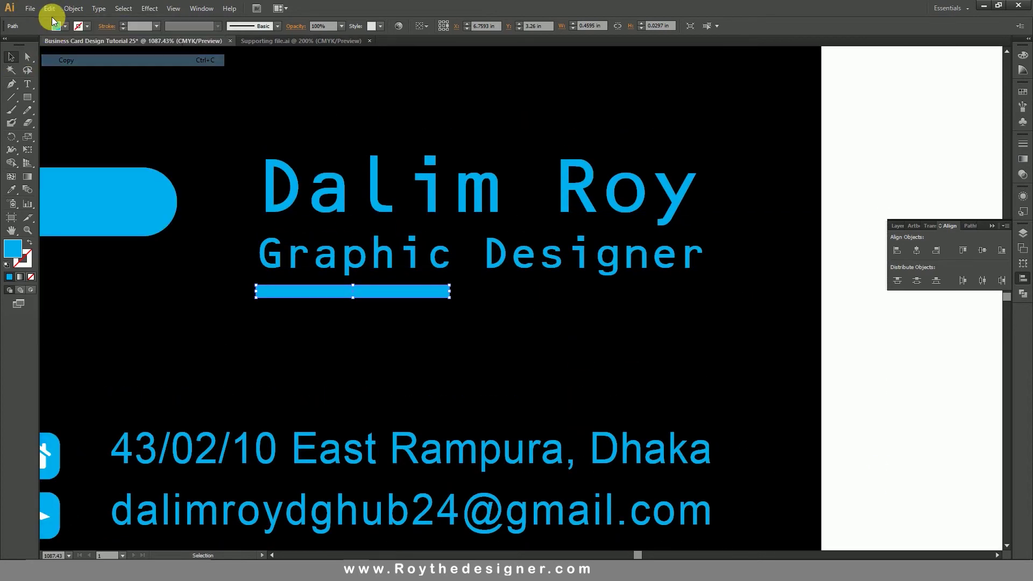
click(49, 8)
click(82, 96)
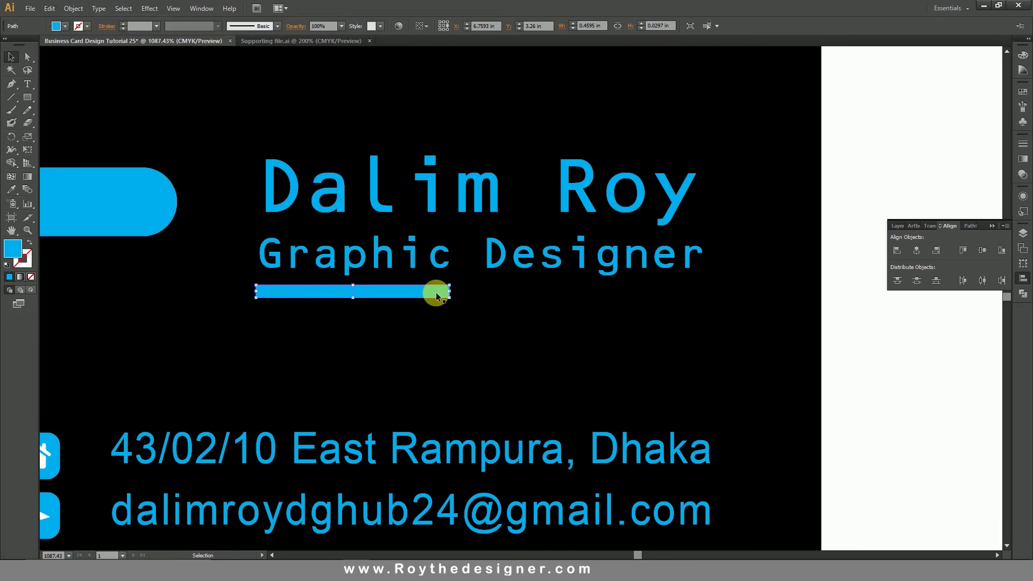
drag(453, 295, 703, 291)
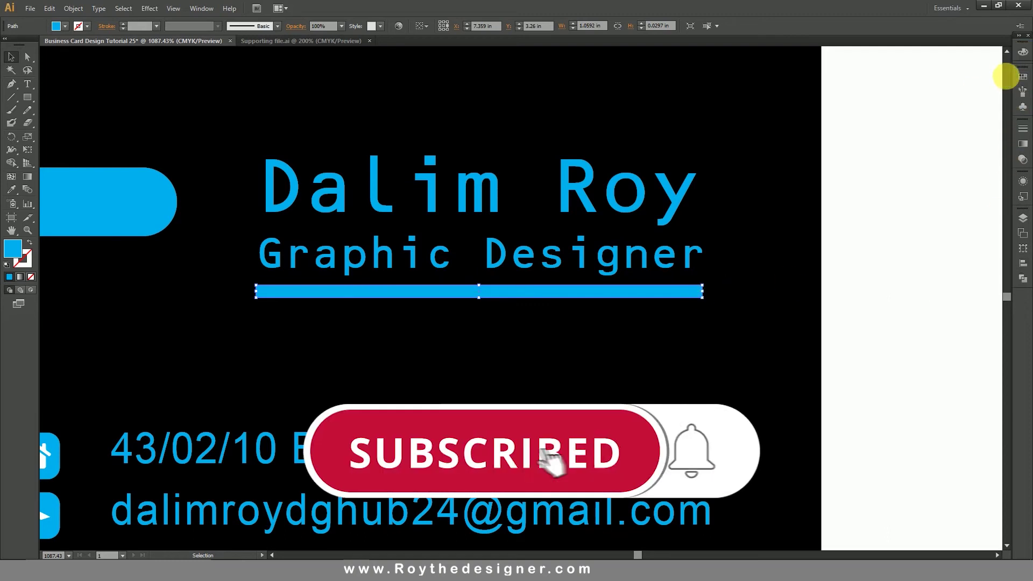
- Fill the longer bar under the job title with white
click(1022, 93)
click(903, 114)
click(778, 350)
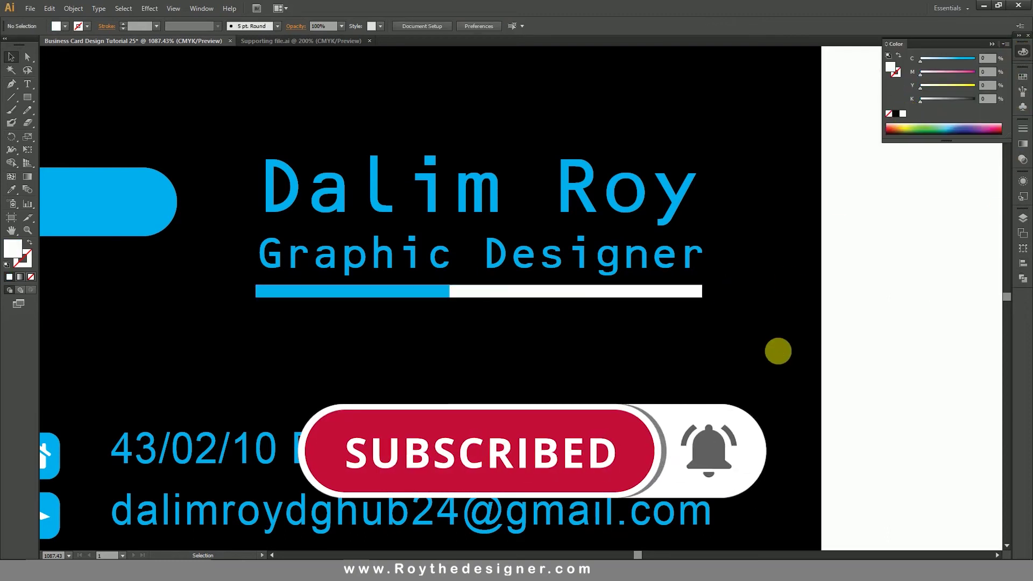
- Scale the company logo group down to about 1.74 × 1.02 in and place it on the left half of the lower card
scroll(558, 330, down, 4)
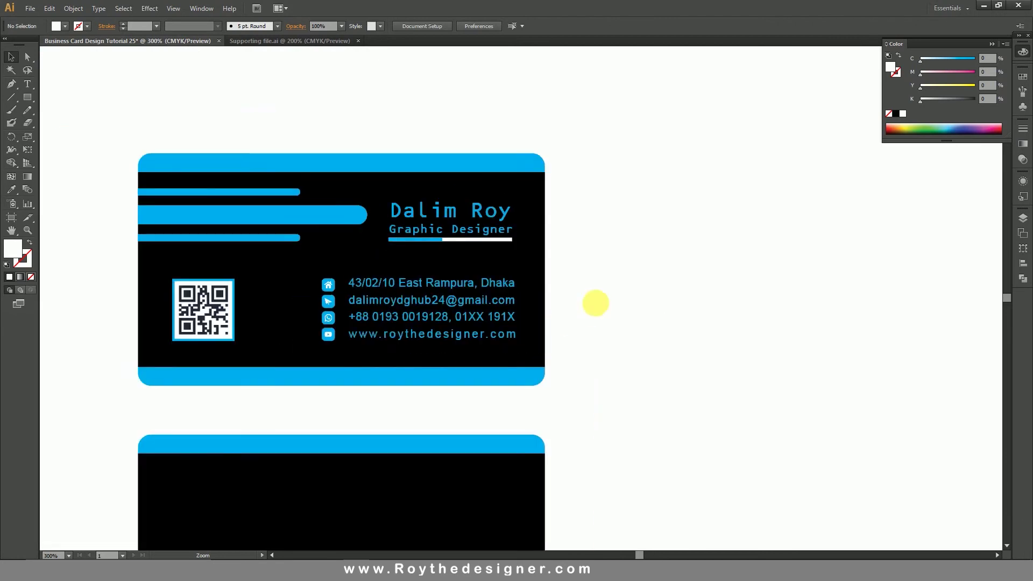
drag(644, 323, 675, 334)
drag(700, 373, 746, 378)
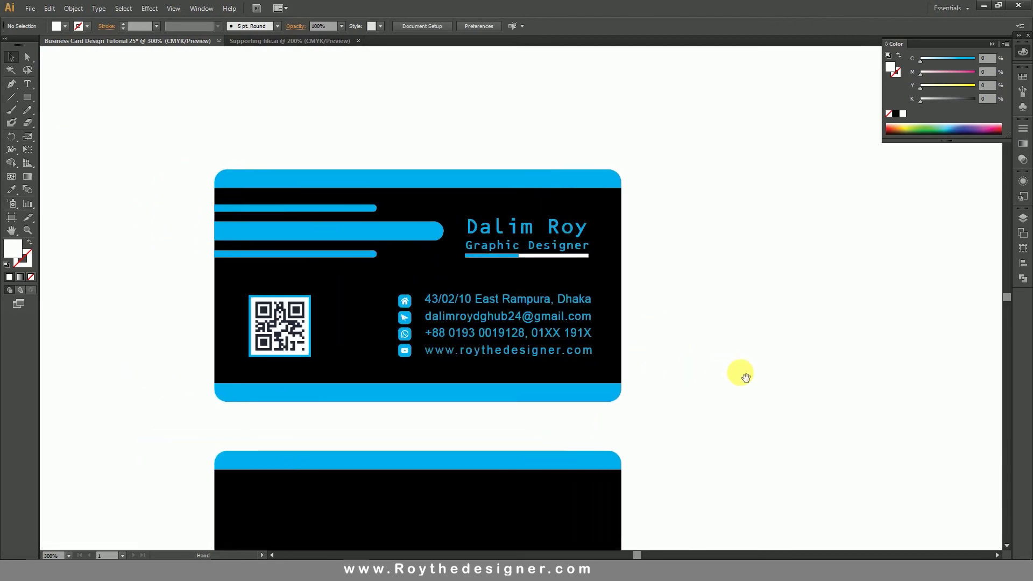
drag(746, 378, 757, 344)
ctrl+alt+click(501, 375)
drag(604, 389, 620, 372)
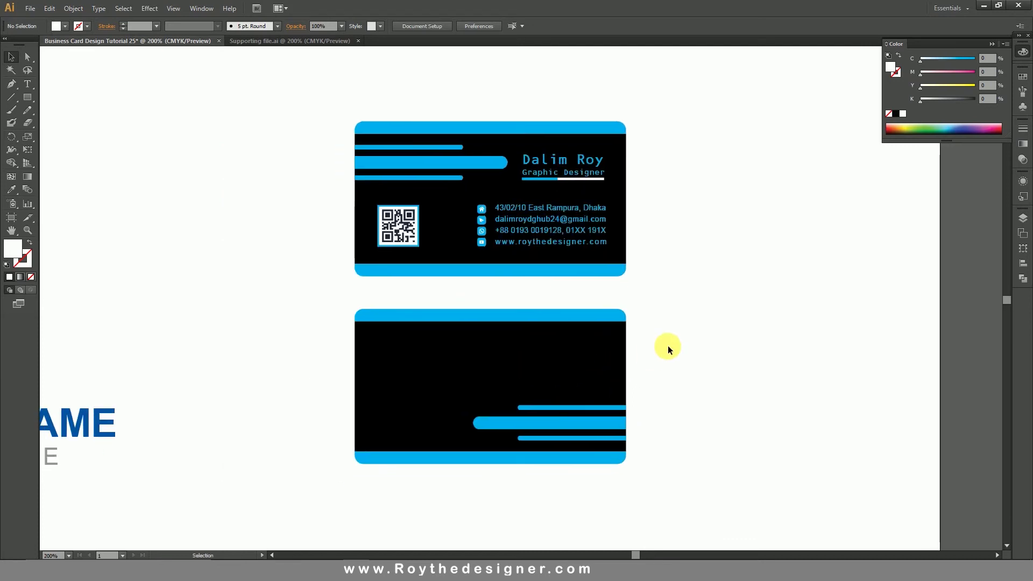
ctrl+alt+click(418, 347)
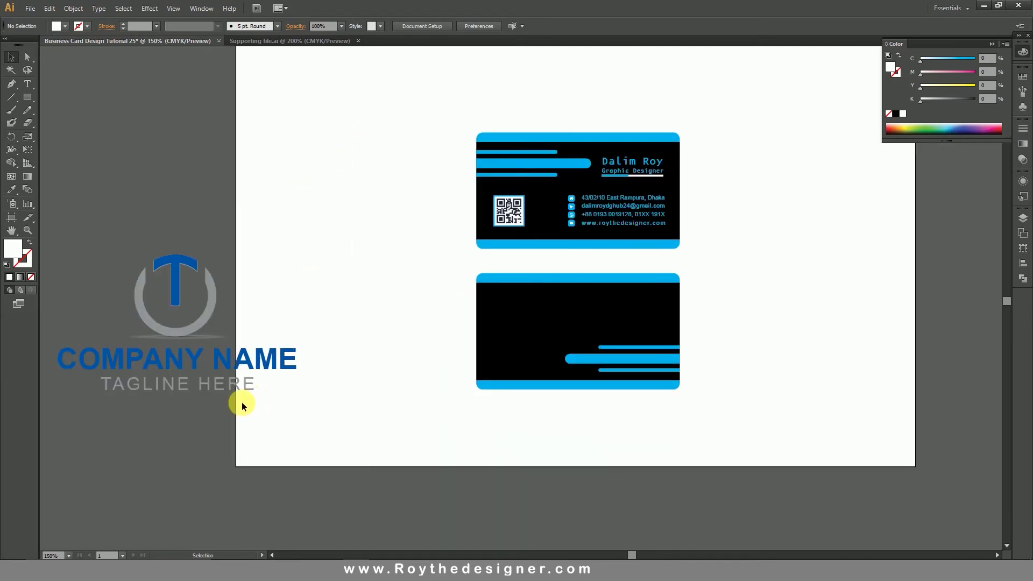
click(157, 277)
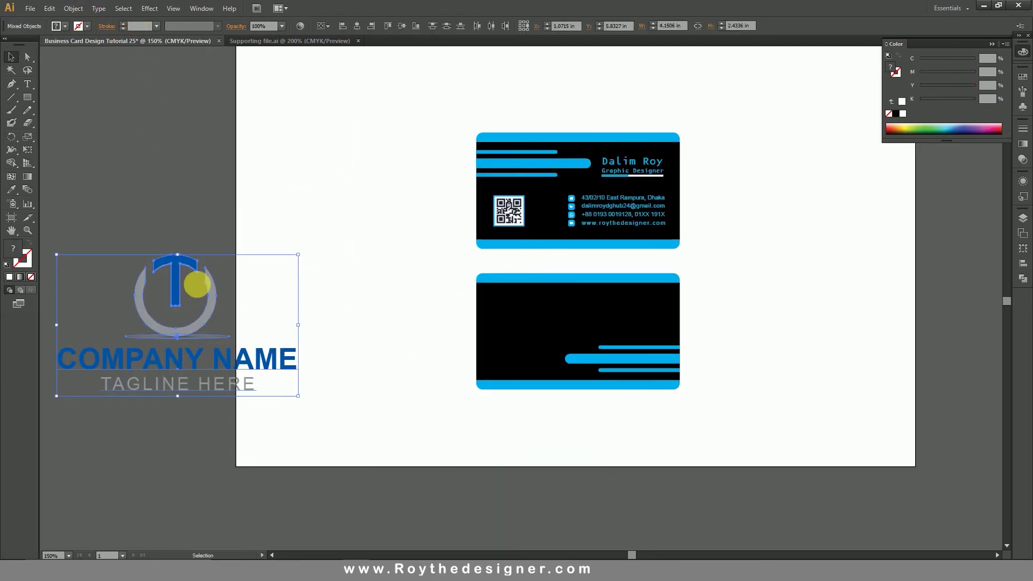
drag(180, 259, 178, 339)
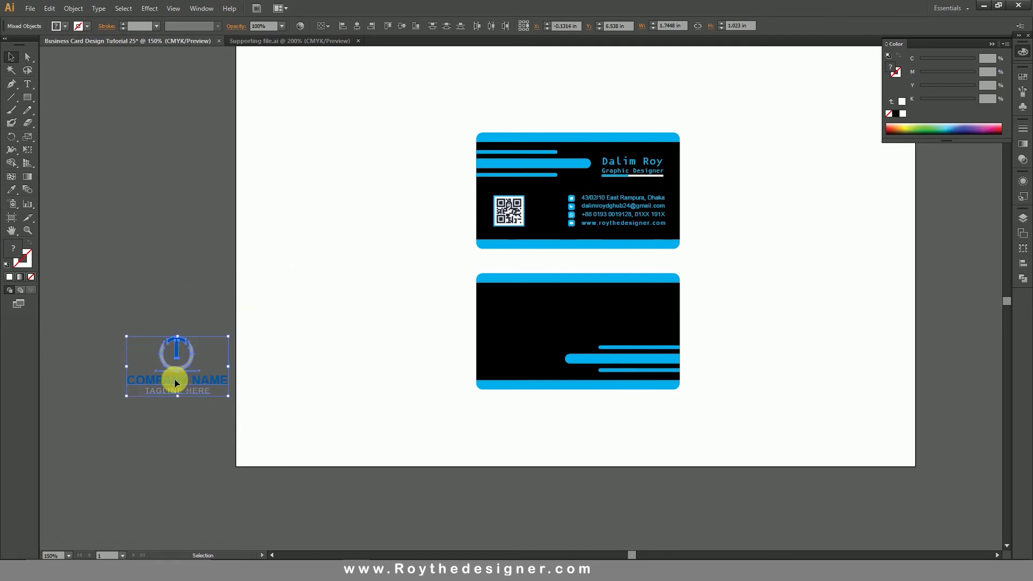
drag(177, 383, 537, 336)
- Lock the black background rectangle of the lower card
drag(471, 249, 648, 441)
click(646, 238)
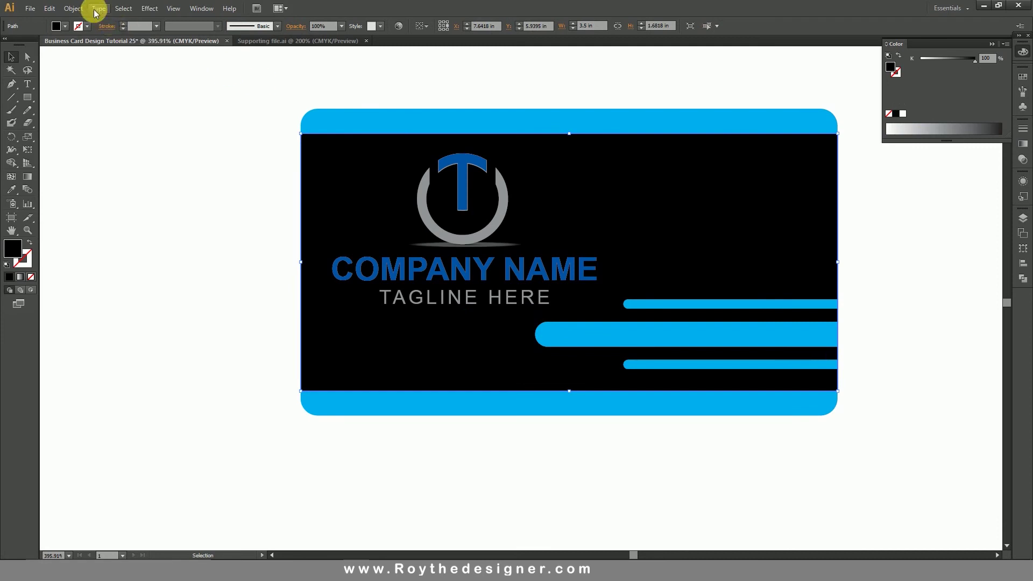
click(75, 8)
mouse_move(108, 98)
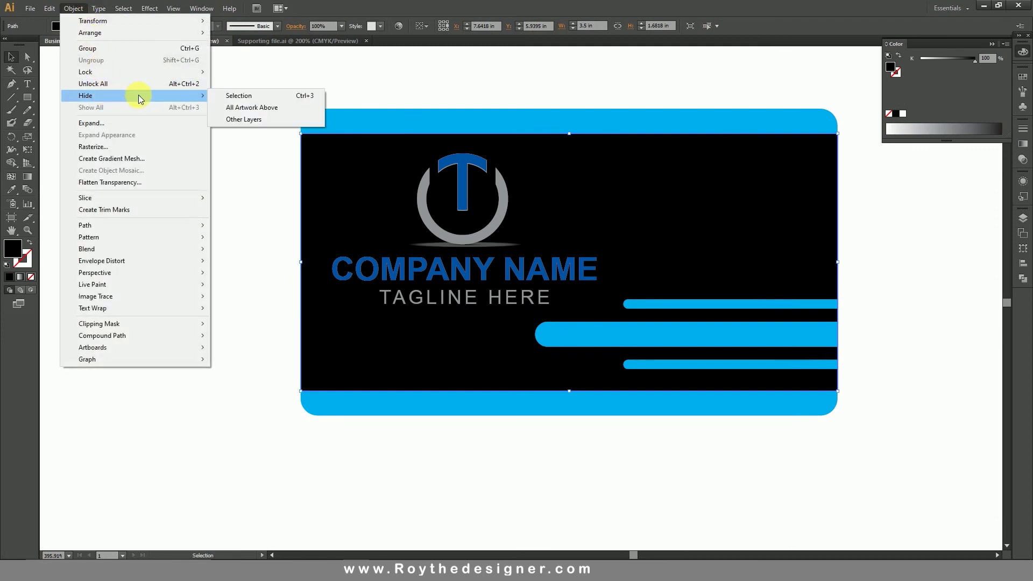
mouse_move(138, 72)
click(230, 75)
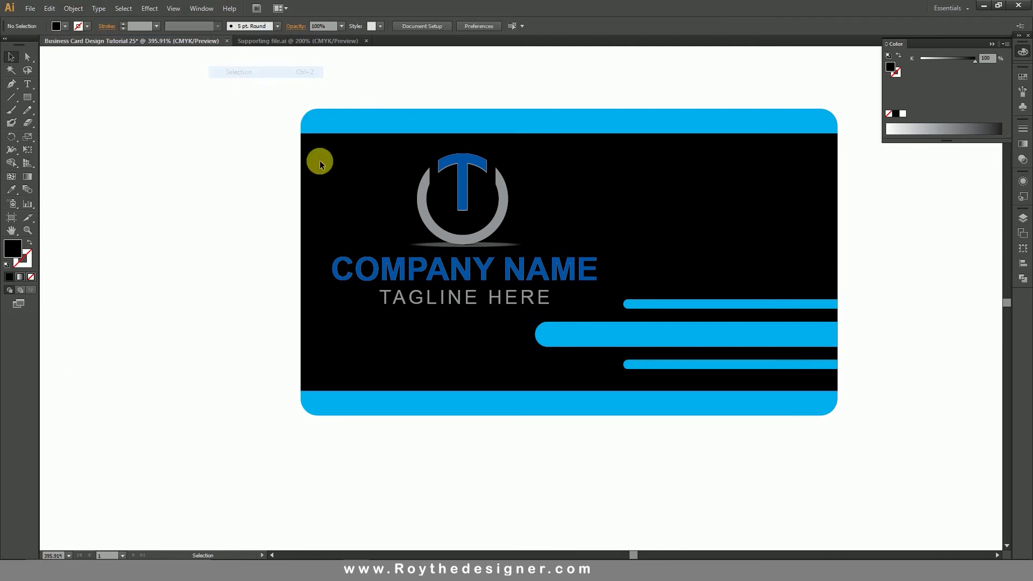
- Shrink the logo on the lower card proportionally to about 1.37 in wide
click(415, 227)
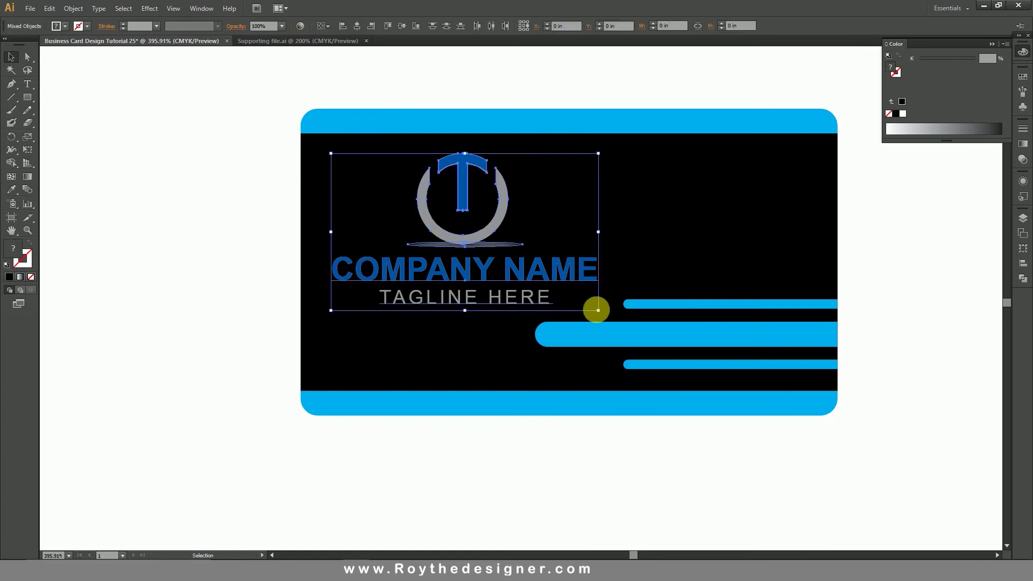
drag(599, 307, 544, 277)
click(609, 235)
- Recolour the "TAGLINE HERE" text white
scroll(482, 269, up, 1)
click(483, 269)
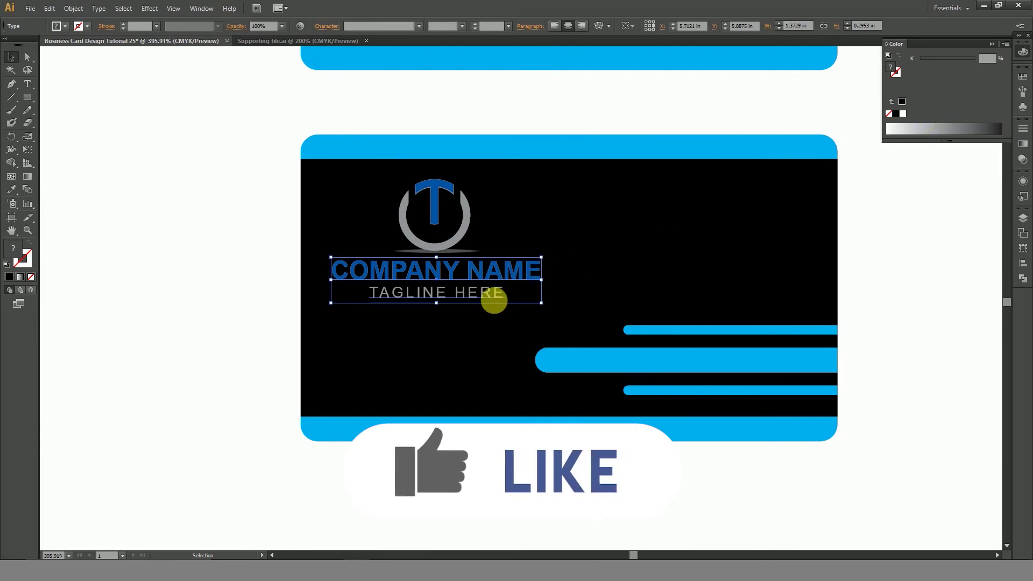
double_click(493, 297)
key(ctrl+a)
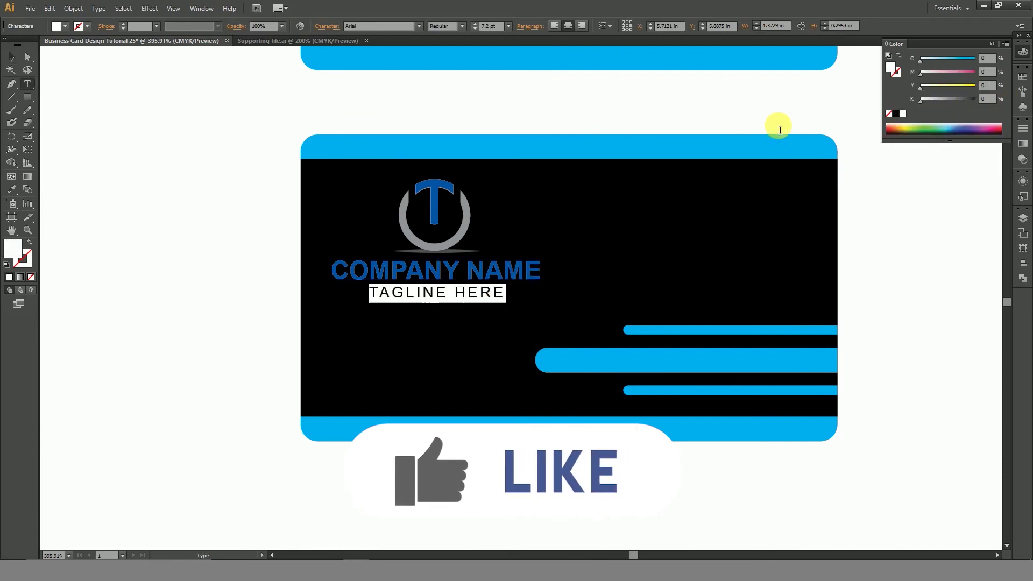
- Recolour the "COMPANY NAME" text with the cyan of the card's top strip
click(488, 274)
key(ctrl+a)
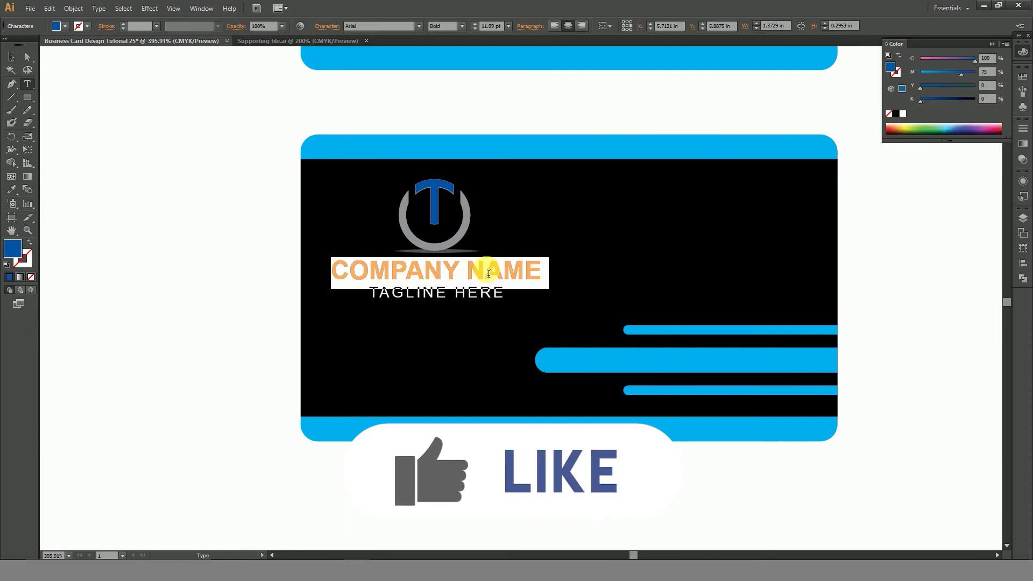
click(11, 191)
click(459, 156)
click(11, 57)
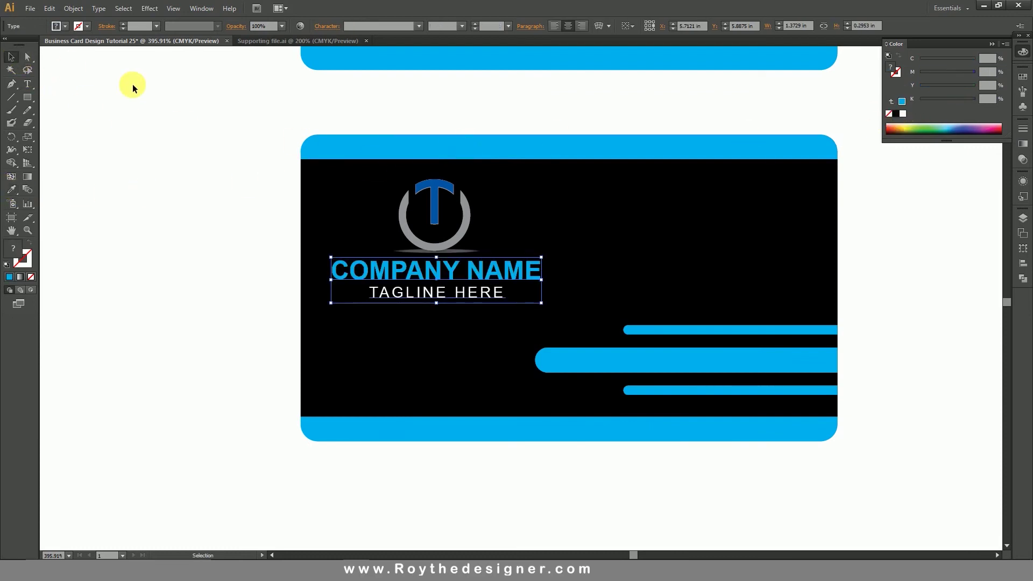
click(191, 99)
- Fill the grey ring of the logo with white
key(ctrl+space)
drag(296, 135, 601, 346)
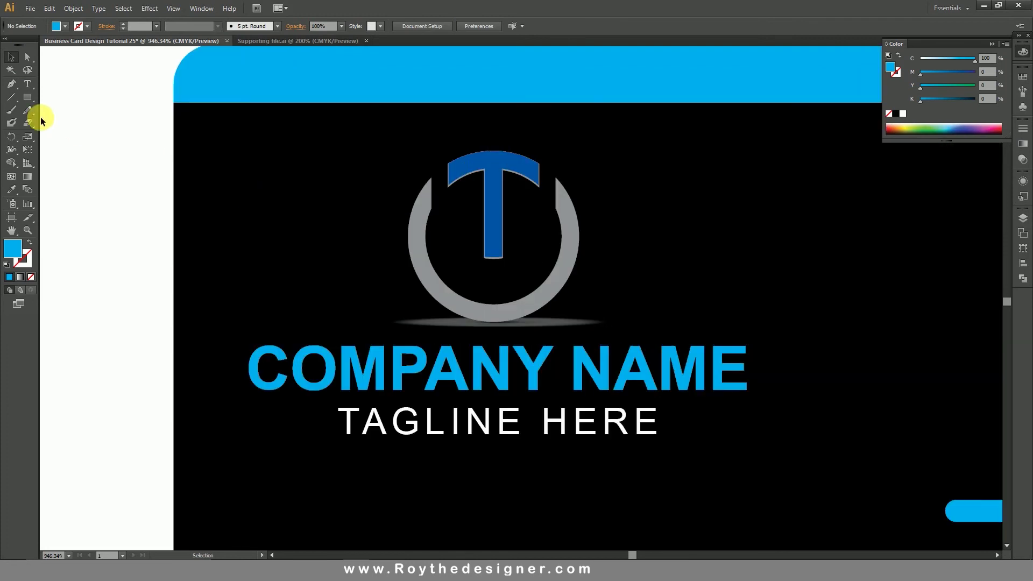
click(27, 57)
click(418, 249)
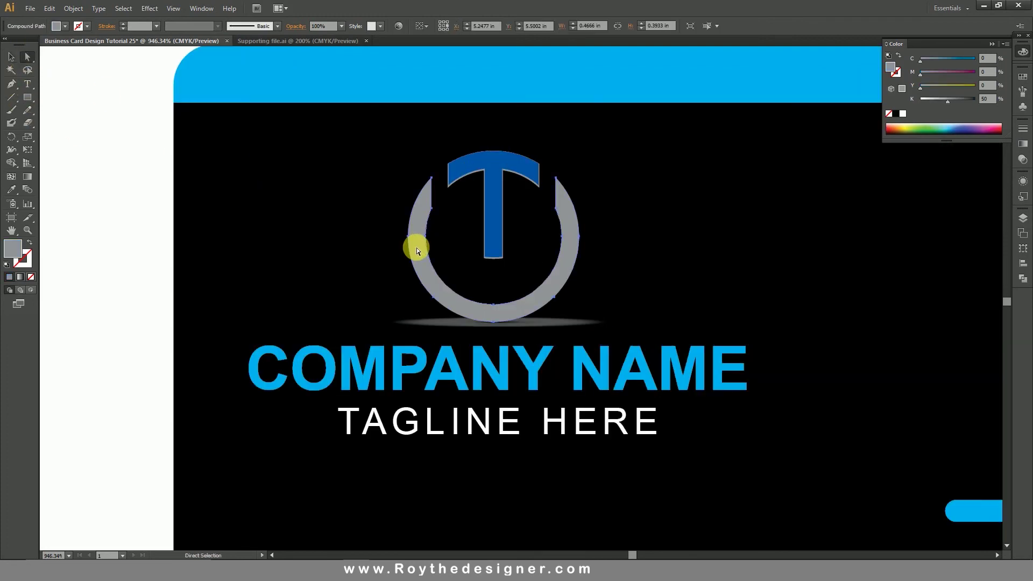
click(908, 116)
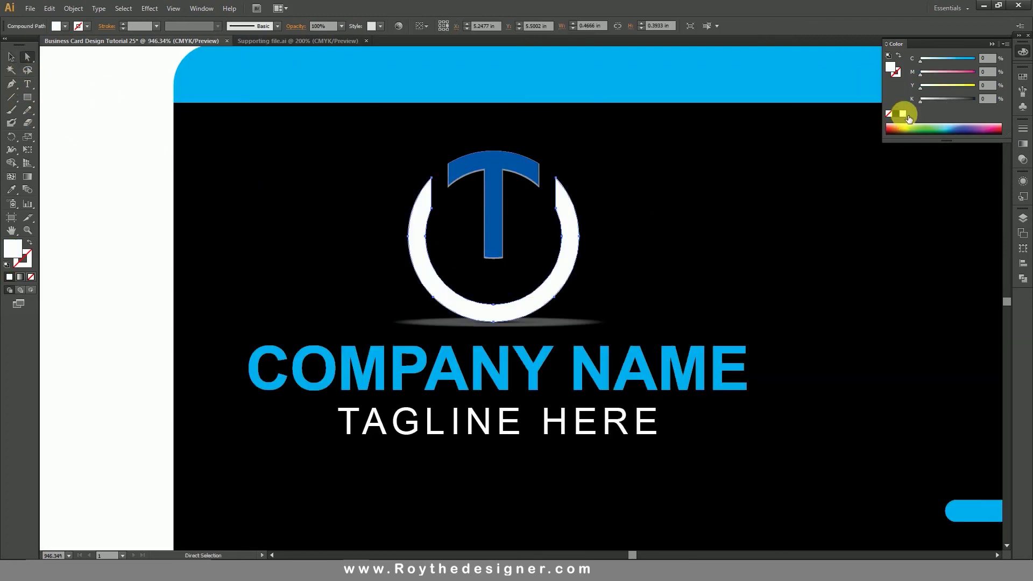
click(681, 292)
click(581, 319)
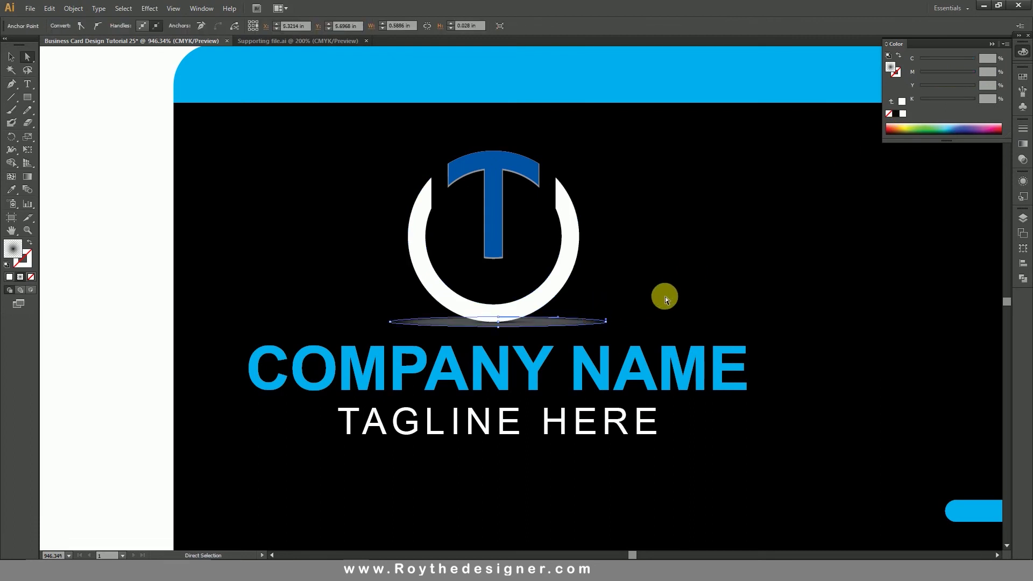
click(665, 296)
- Nudge the logo's blue T slightly upward and recolour it with the cyan of the card's top strip
click(497, 170)
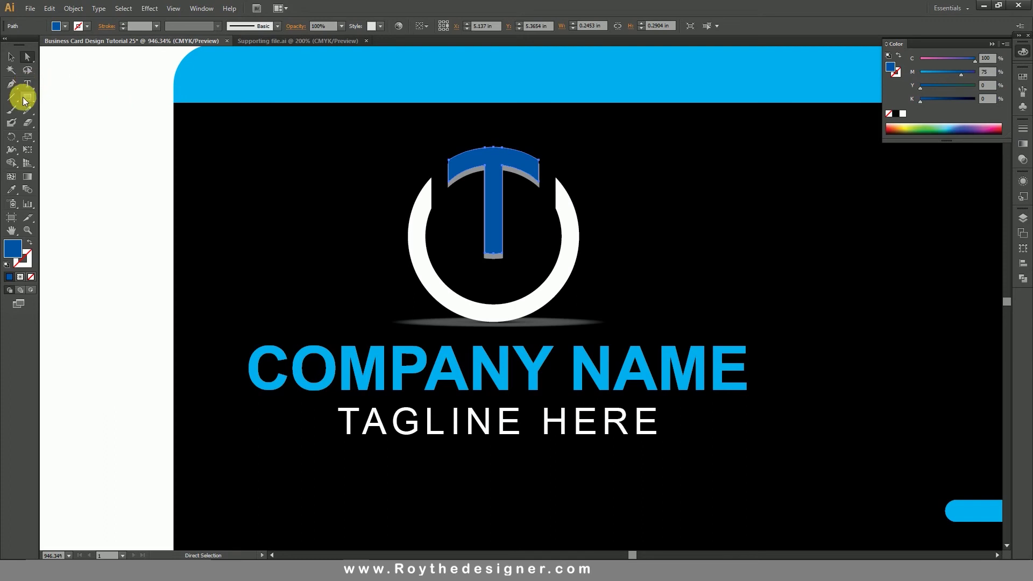
click(11, 189)
click(244, 84)
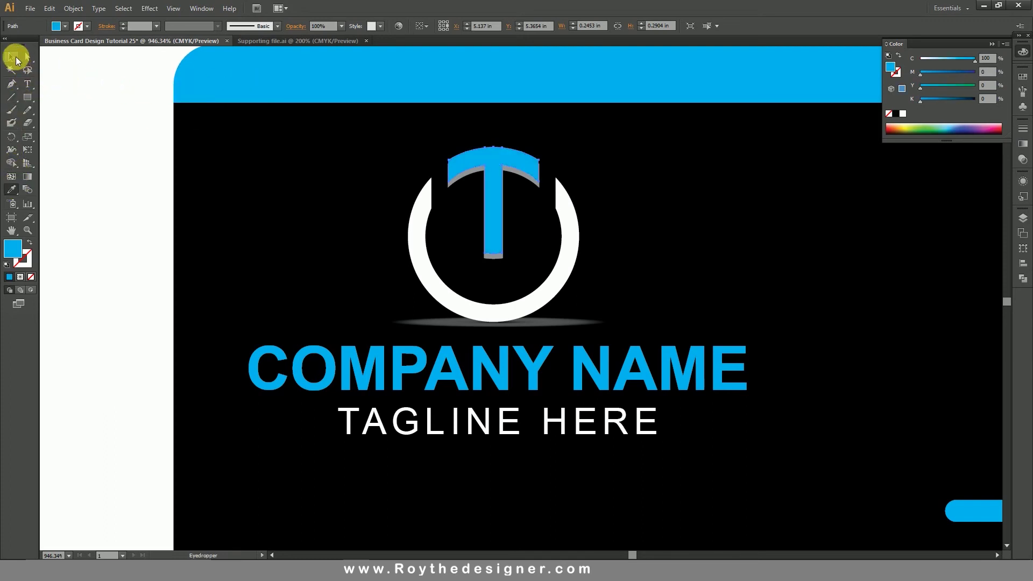
click(17, 59)
click(213, 148)
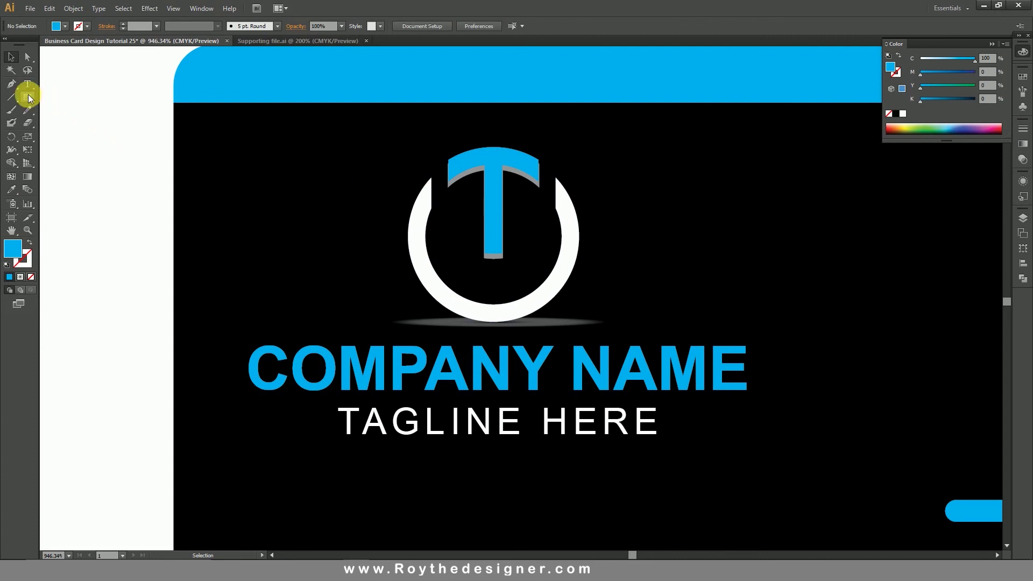
- Recolour the grey copy behind the logo's T with the white of the ring
click(28, 57)
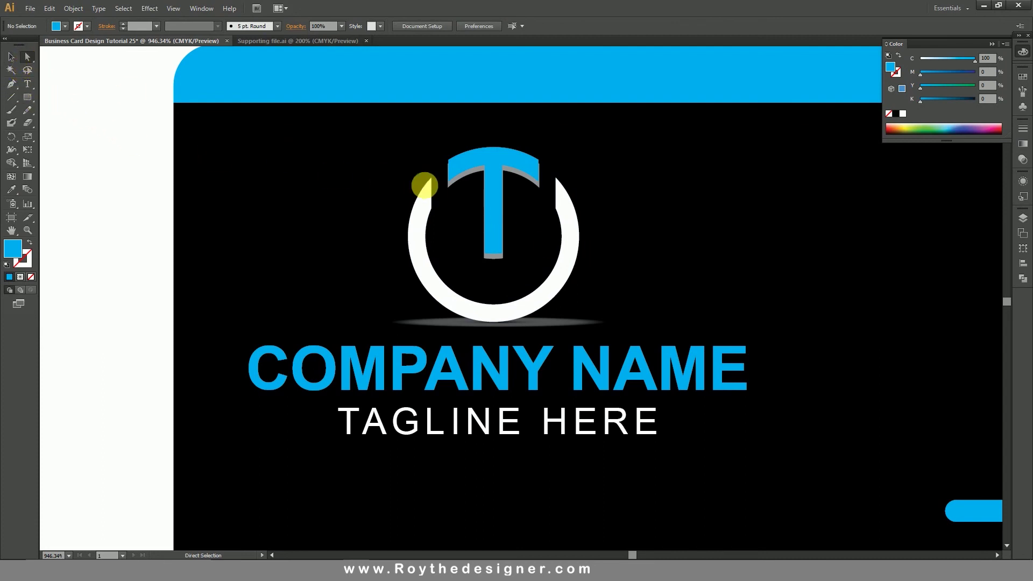
click(476, 177)
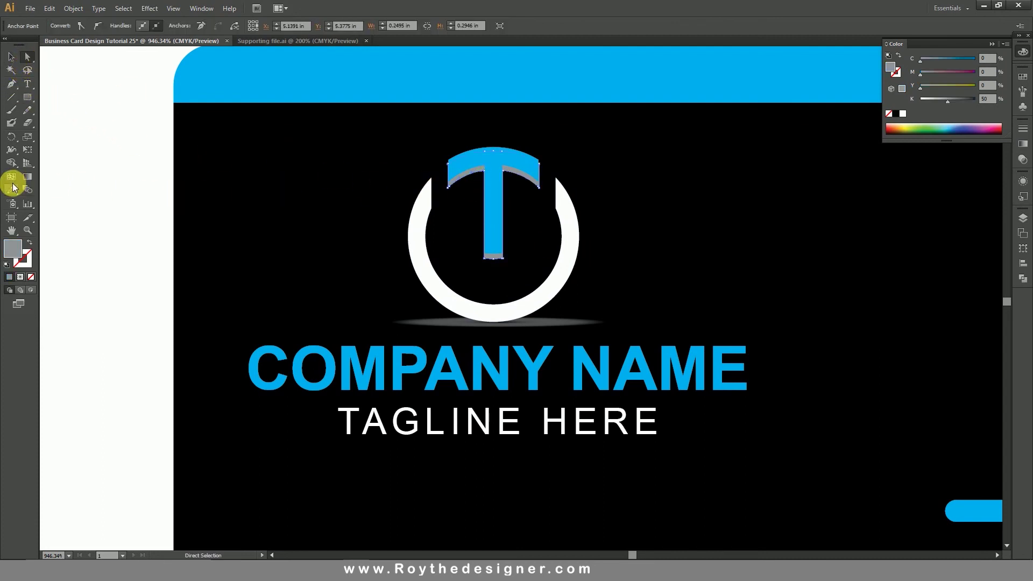
click(457, 307)
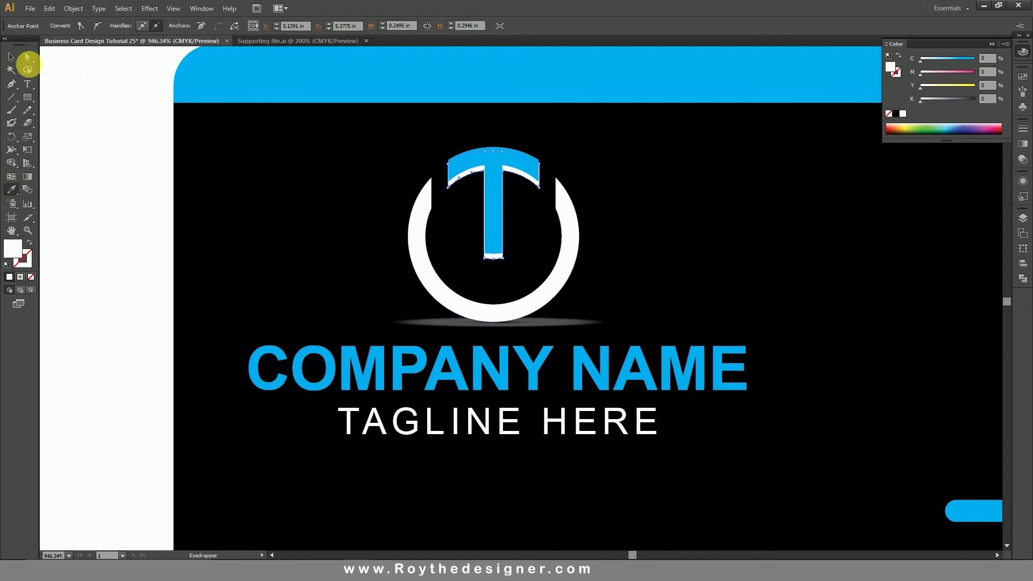
click(11, 56)
click(450, 237)
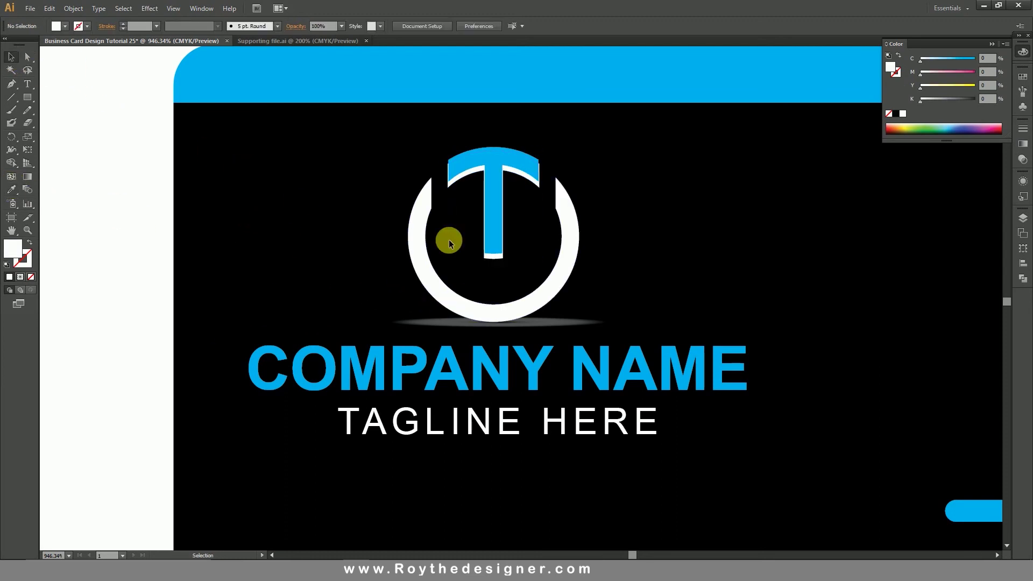
- Nudge the logo, company name and tagline together slightly downward on the lower card
click(544, 325)
click(682, 308)
scroll(527, 374, down, 3)
drag(671, 266, 653, 336)
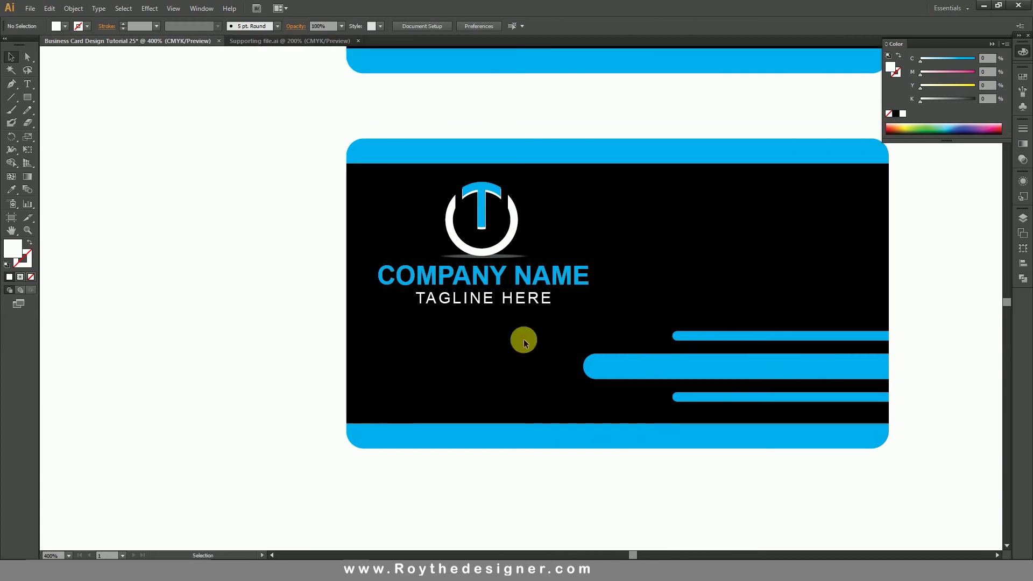
drag(524, 340, 502, 252)
click(571, 232)
drag(513, 336, 467, 220)
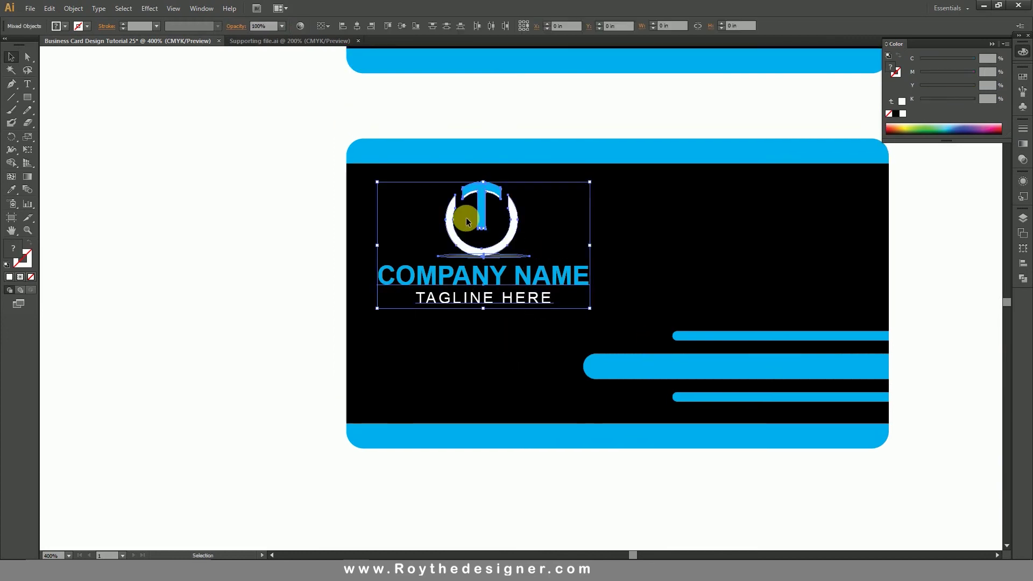
key(Down)
key(Down)
key(Down)
key(Down)
key(Down)
click(700, 249)
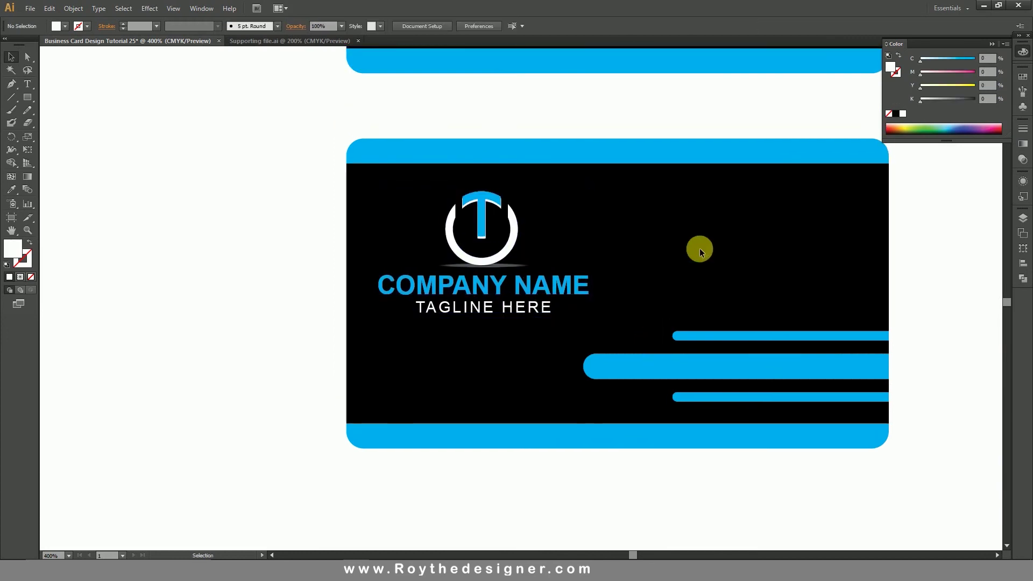
- Copy the QR code from the upper card to the black area right of the logo on the lower card, above the accent bars
drag(697, 252, 610, 383)
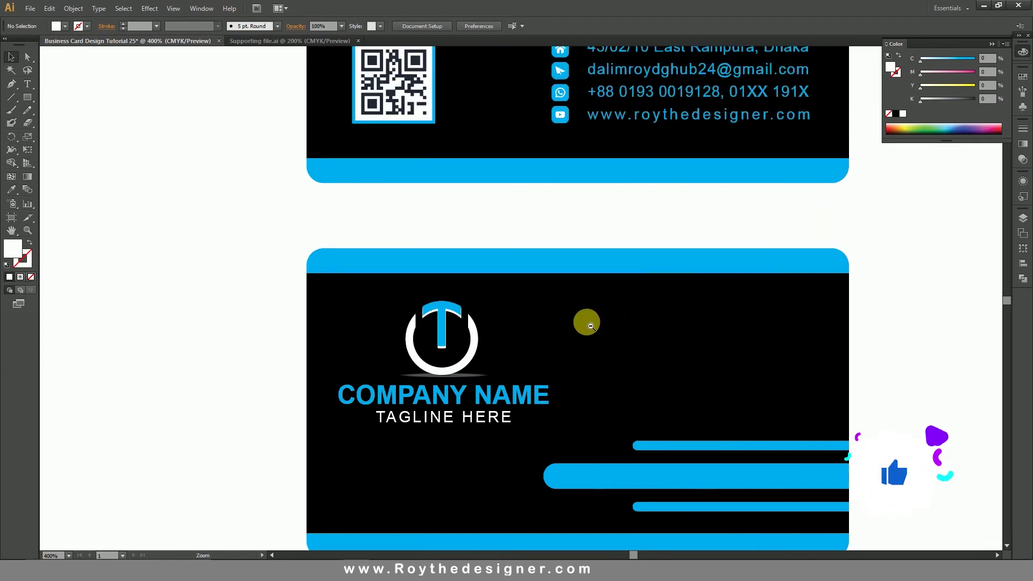
key(ctrl+minus)
key(alt+space)
key(Escape)
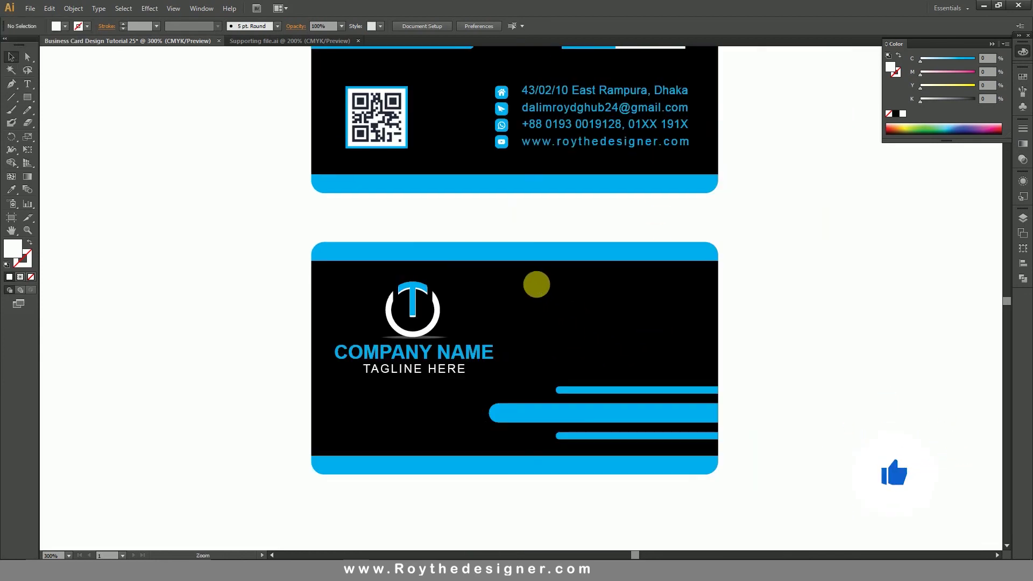
ctrl+alt+click(547, 288)
click(414, 201)
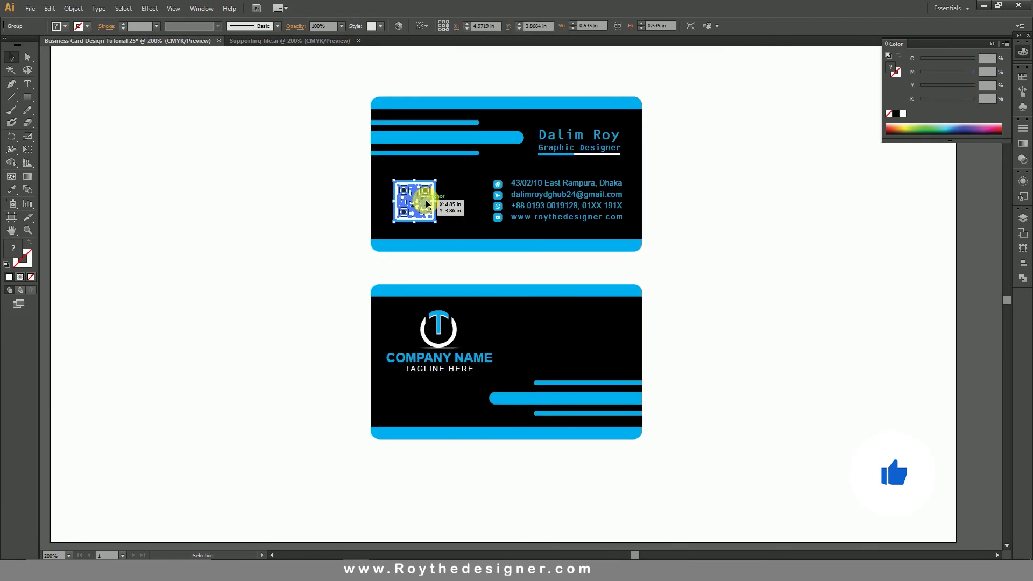
drag(428, 203, 614, 332)
click(713, 346)
drag(711, 350, 709, 346)
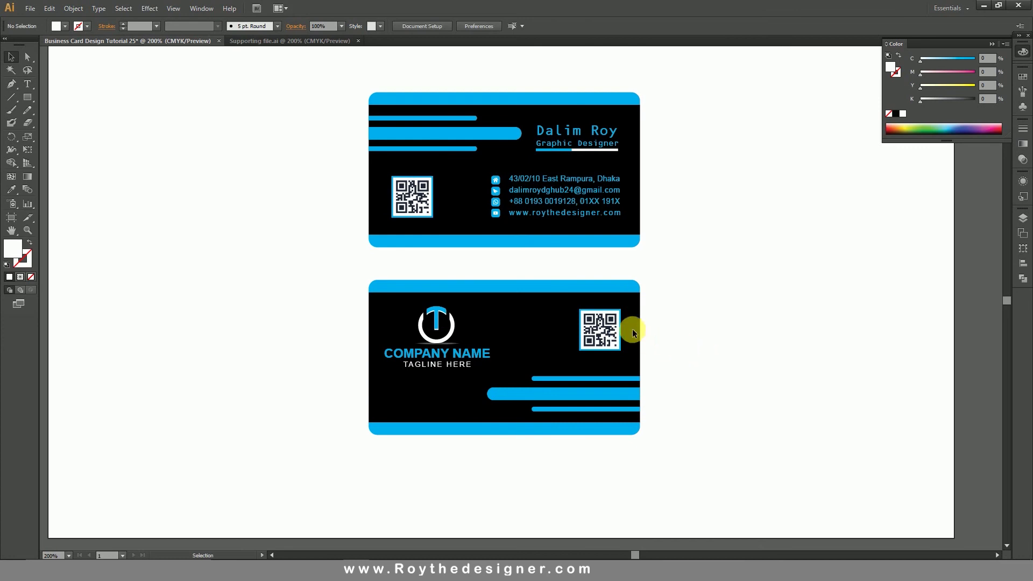
- Nudge the lower card's QR code slightly downward
click(616, 331)
key(Down)
key(Down)
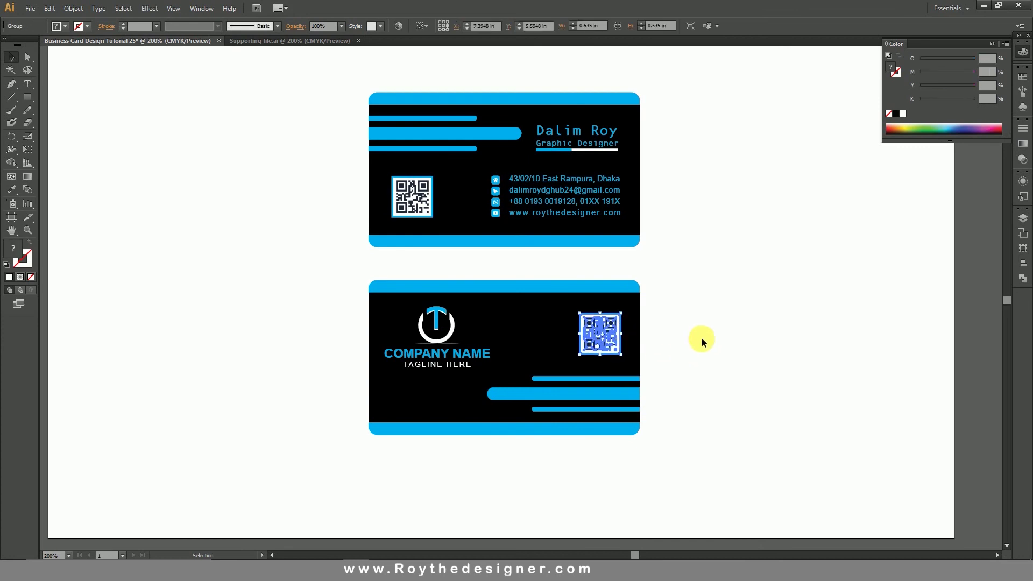
click(704, 340)
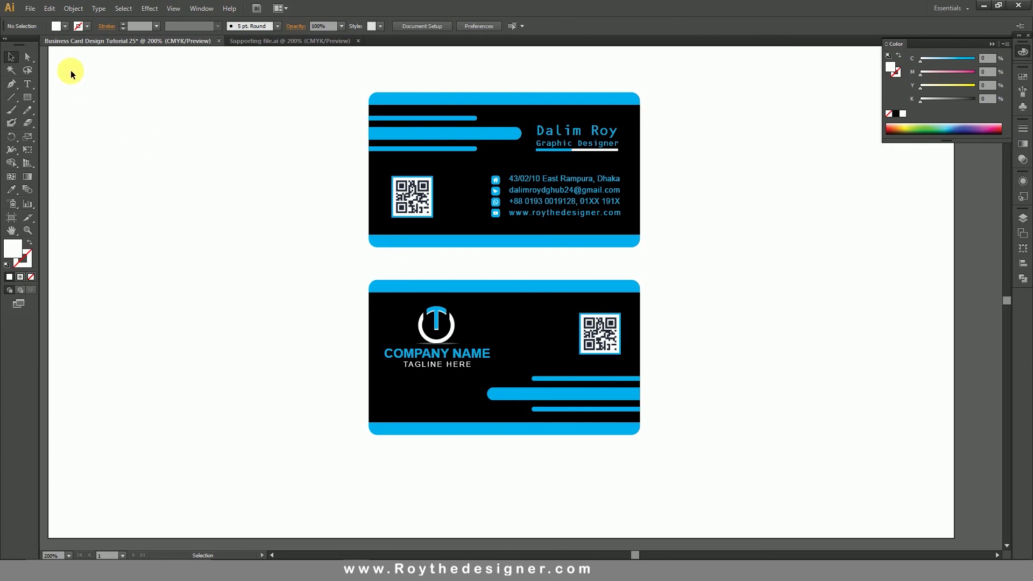
- Start saving a copy of the document and create a folder named "Business Card Design Tutorial 25" inside the Business Card Design tutorial folder
click(30, 8)
click(64, 105)
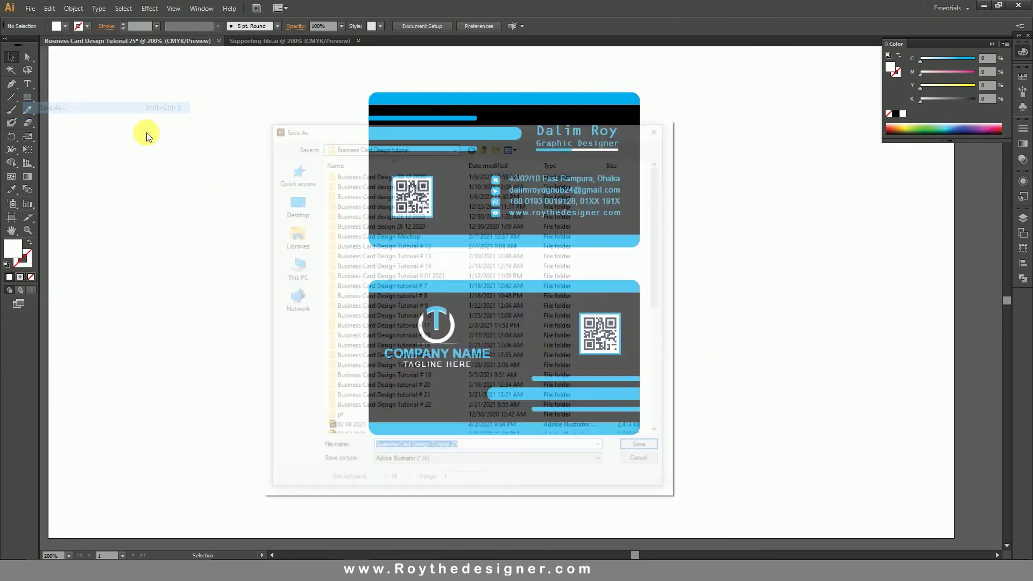
drag(658, 283, 658, 404)
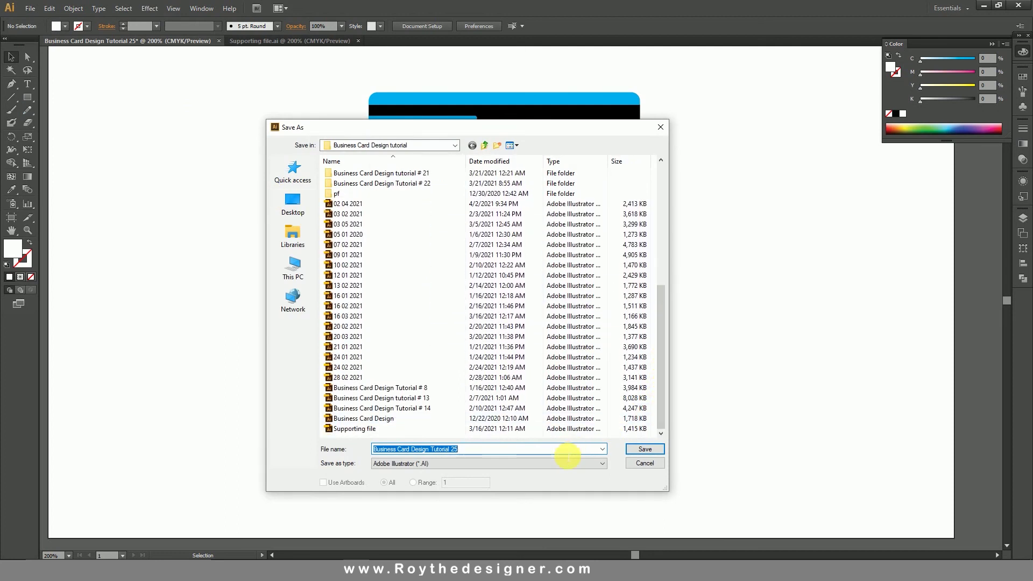
click(495, 145)
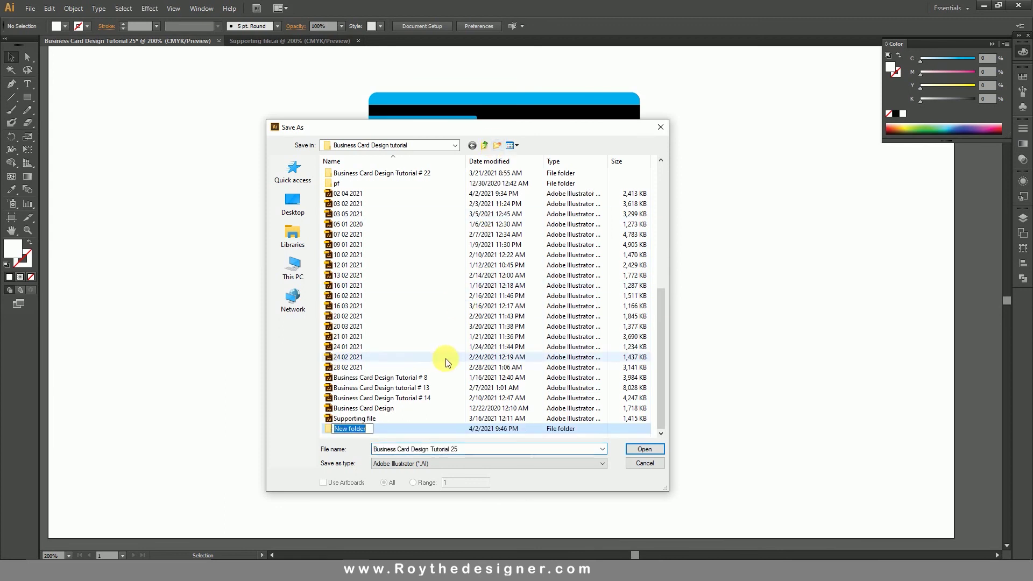
text(Business Card Design Tutorial 25)
key(Return)
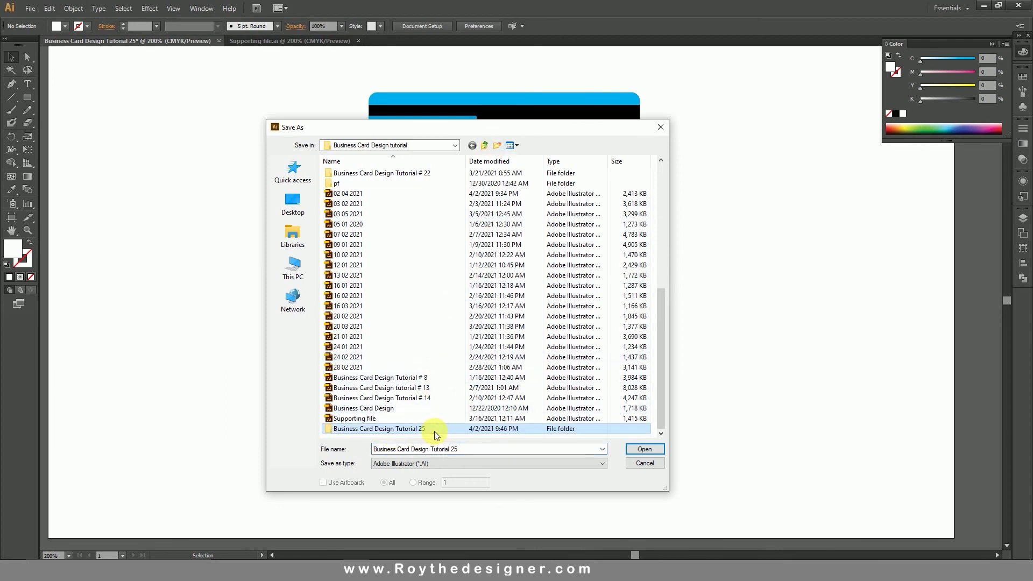
- Save the document in the new folder as "Business Card Design Tutorial 25" in Adobe Illustrator format, version Illustrator CS6
double_click(434, 431)
click(640, 449)
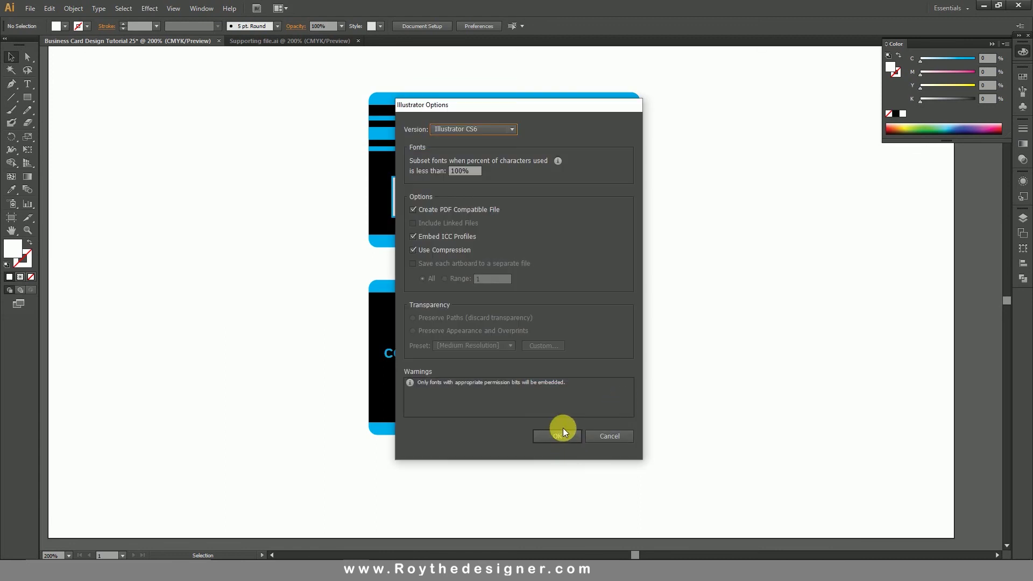
click(563, 432)
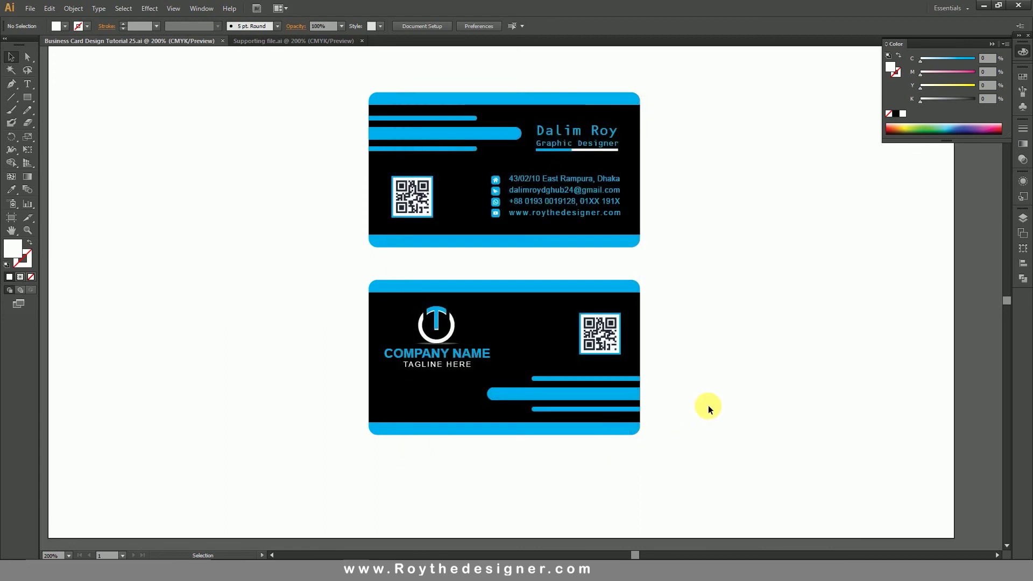